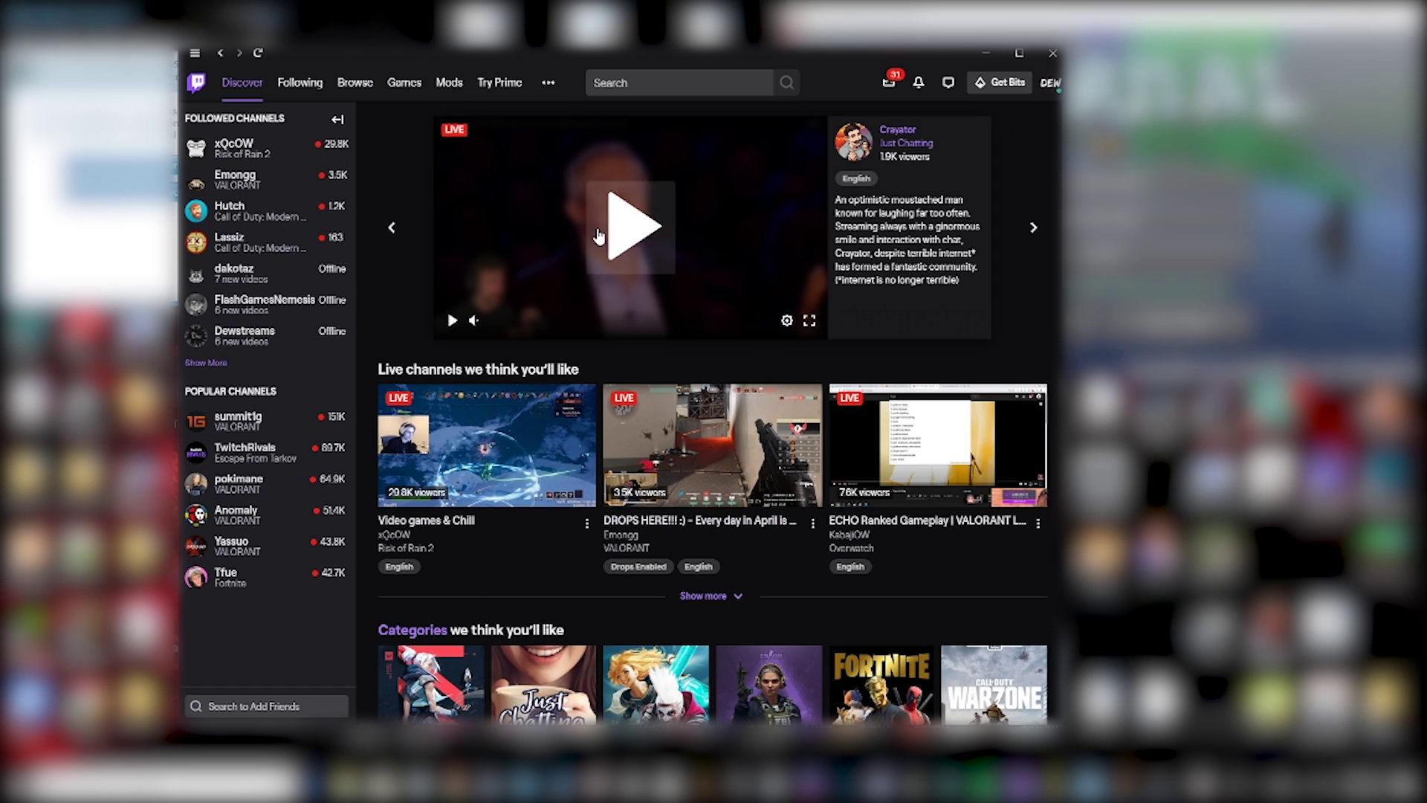
- Go to the Mods section and pick Minecraft to list its installed modpacks
{"action": "left_click", "coordinate": [449, 87]}
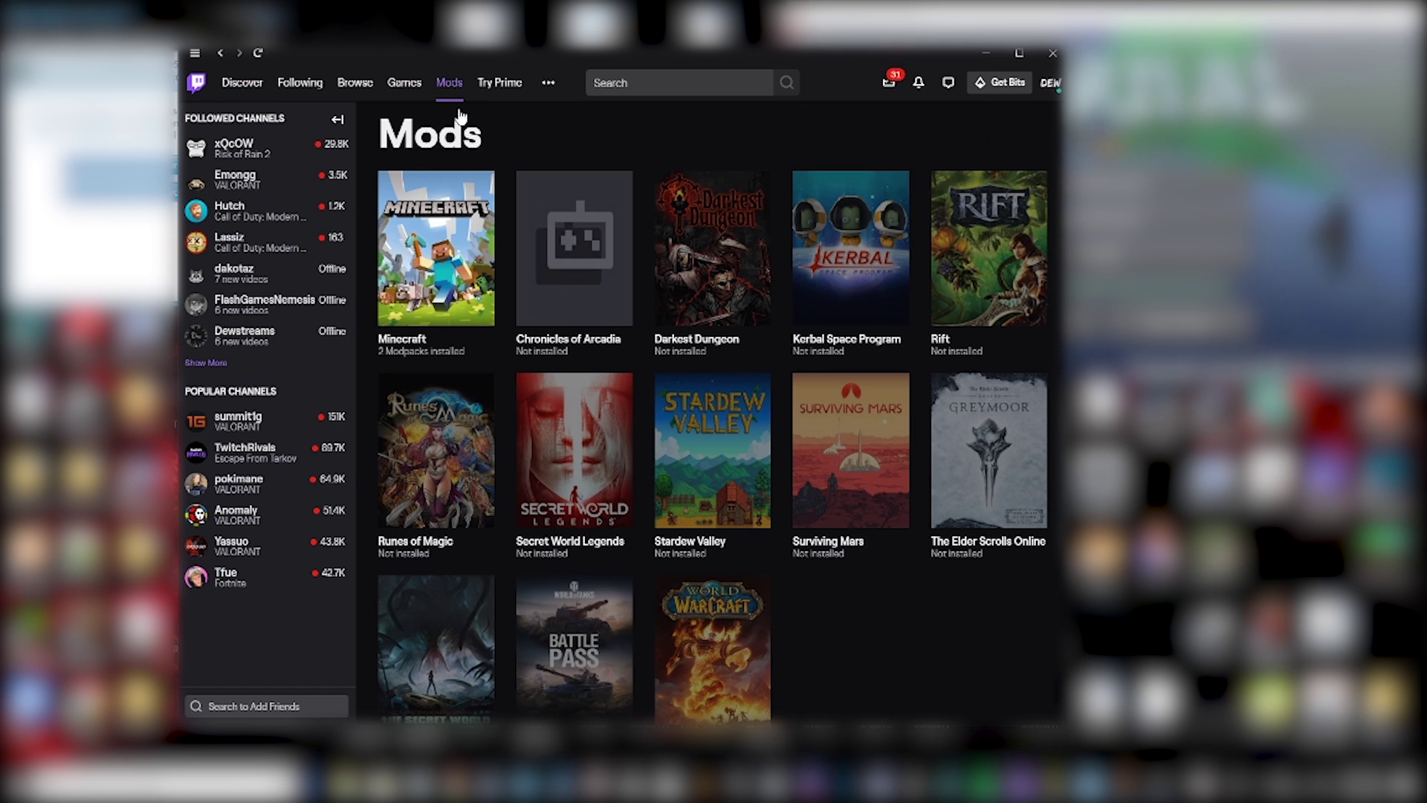
{"action": "left_click", "coordinate": [429, 311]}
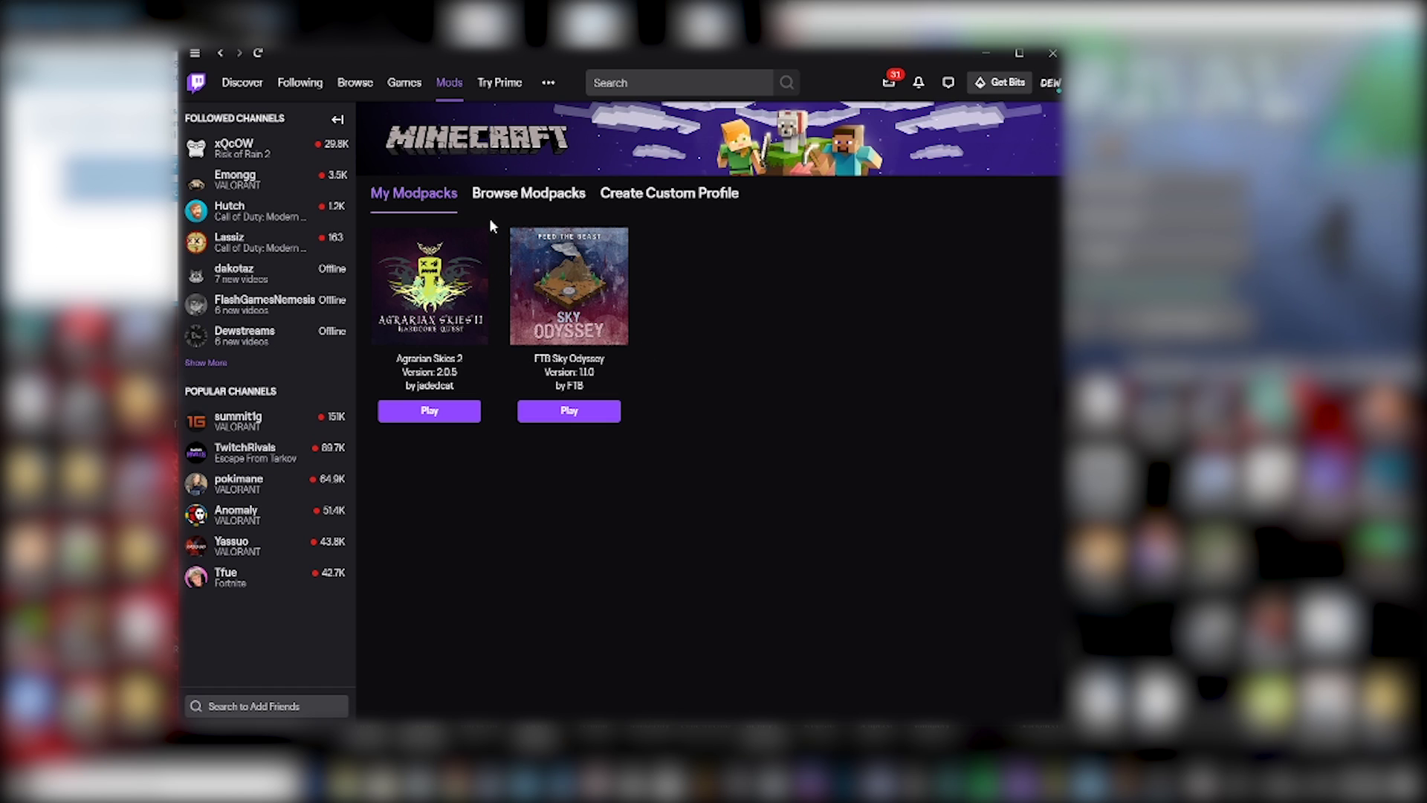
- Browse Minecraft modpacks, search for mc eternal, and open the MC Eternal result
{"action": "left_click", "coordinate": [548, 197]}
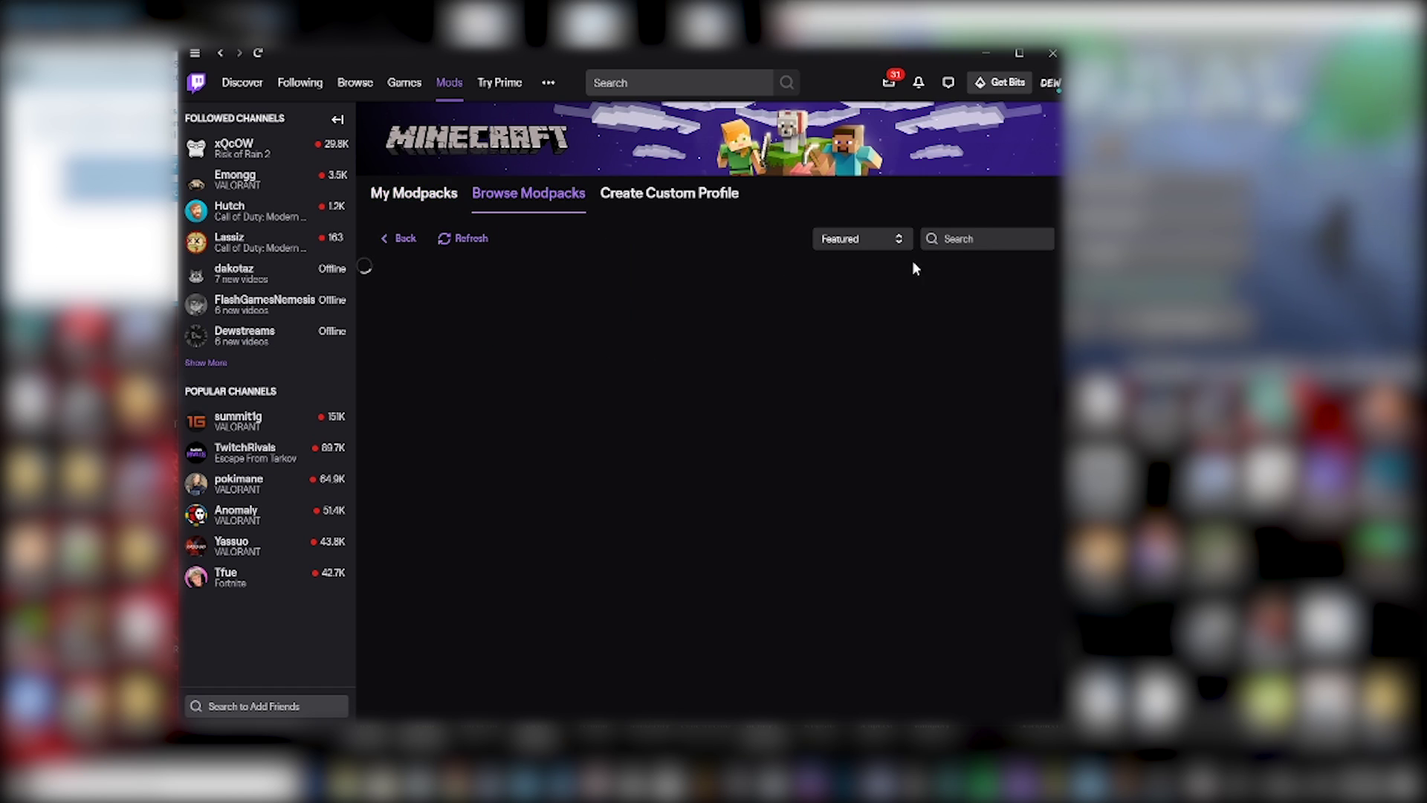
{"action": "left_click", "coordinate": [955, 239]}
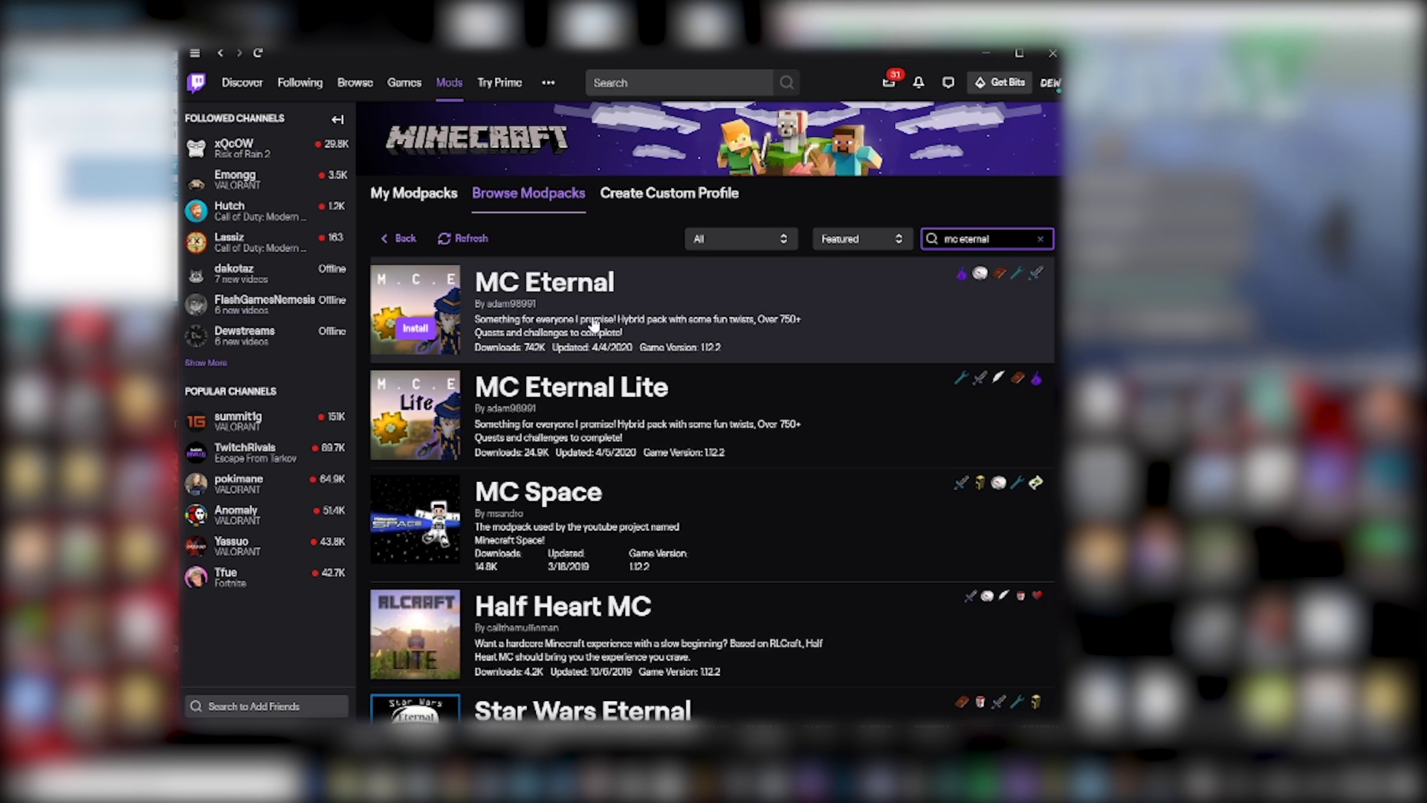
{"action": "scroll", "coordinate": [604, 494], "scroll_direction": "down", "scroll_amount": 2}
{"action": "scroll", "coordinate": [603, 494], "scroll_direction": "down", "scroll_amount": 5}
{"action": "scroll", "coordinate": [584, 512], "scroll_direction": "up", "scroll_amount": 8}
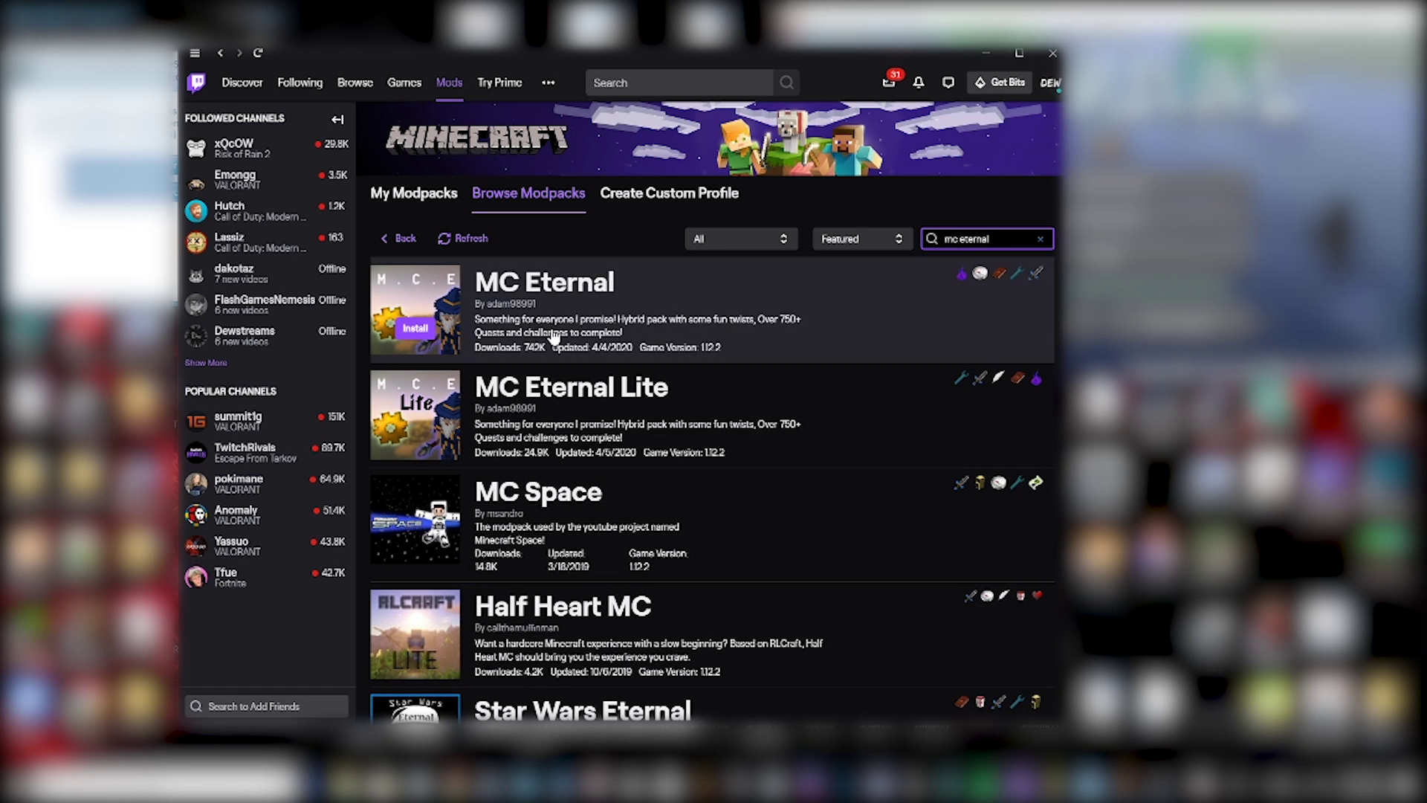
{"action": "left_click", "coordinate": [626, 321]}
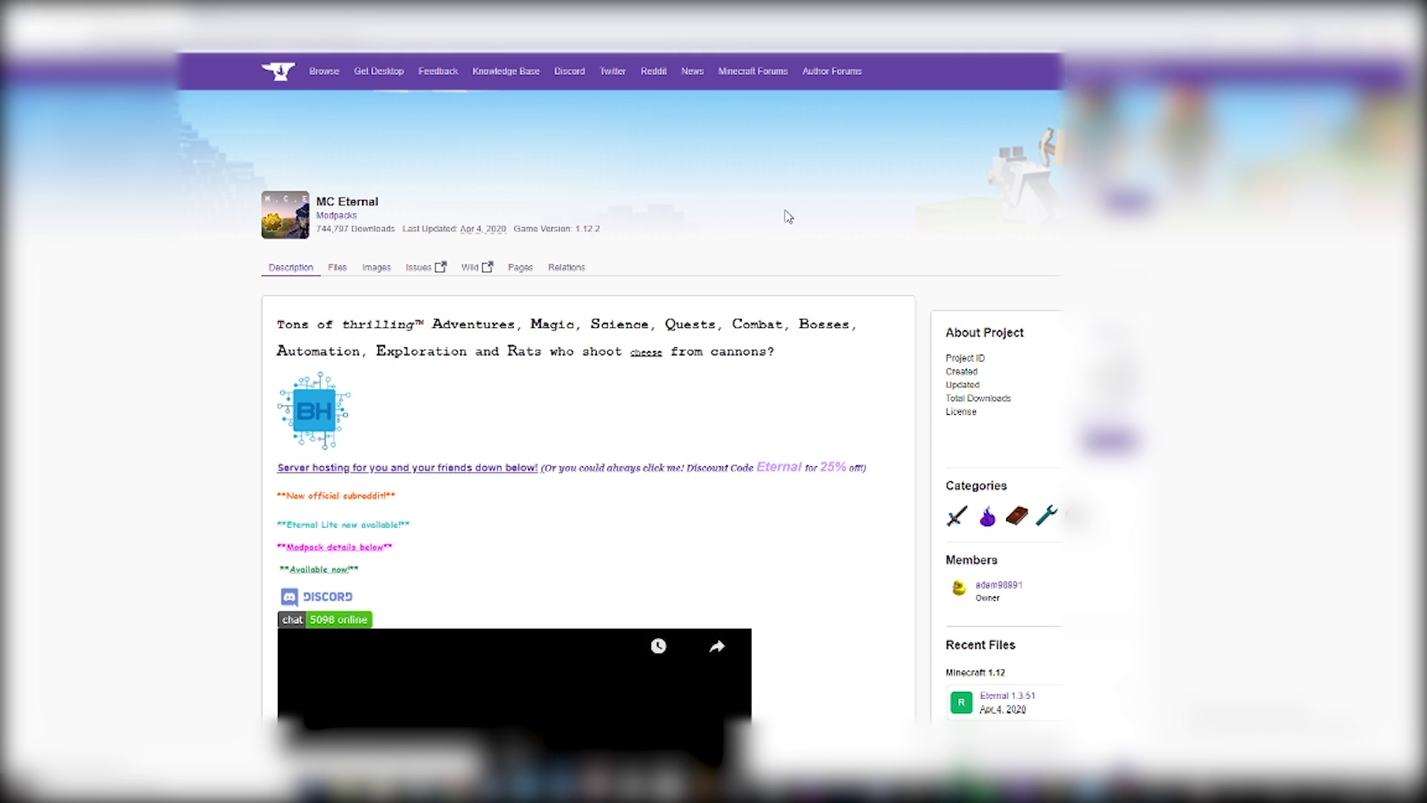
- Scroll through the MC Eternal CurseForge page to review its description and server packs
{"action": "scroll", "coordinate": [817, 460], "scroll_direction": "down", "scroll_amount": 3}
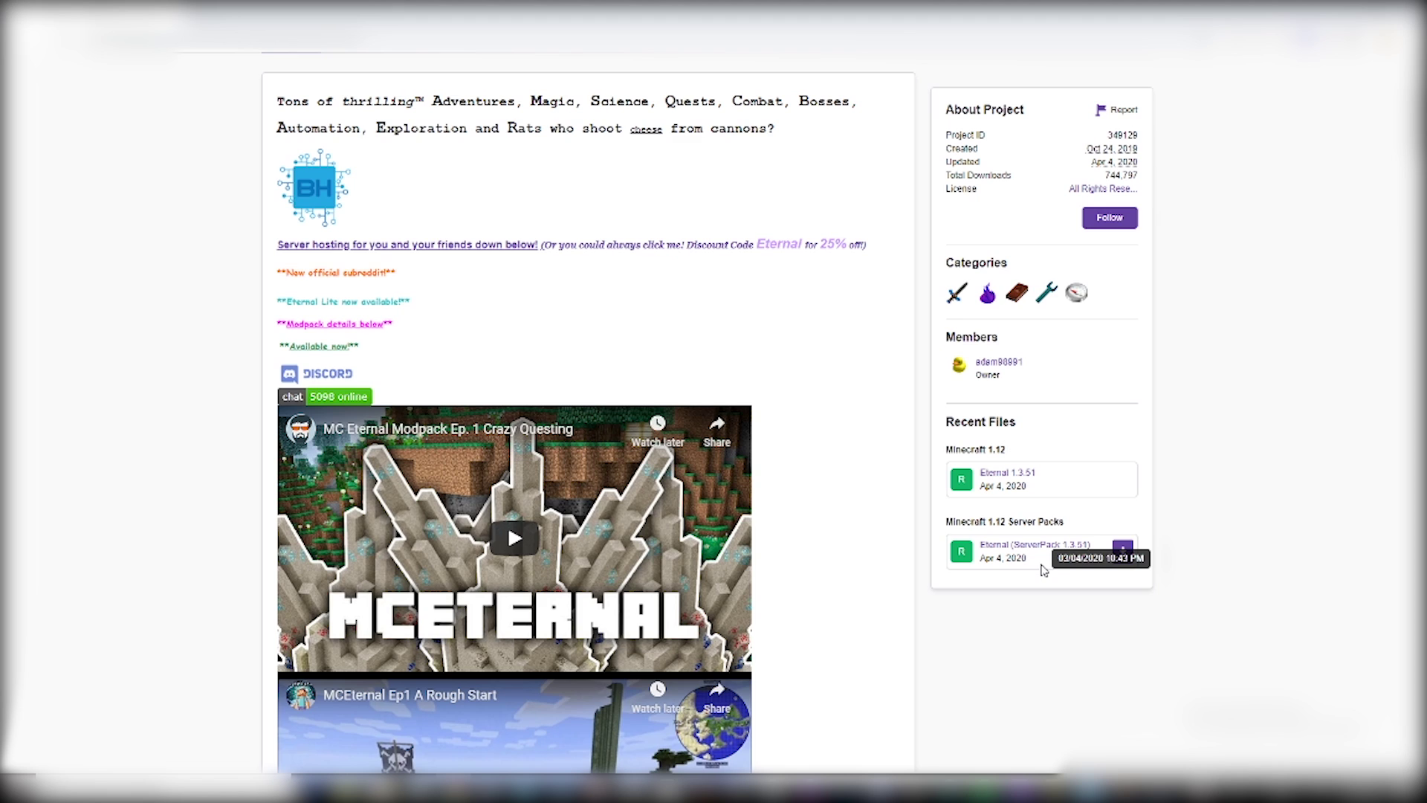
{"action": "scroll", "coordinate": [1044, 580], "scroll_direction": "up", "scroll_amount": 2}
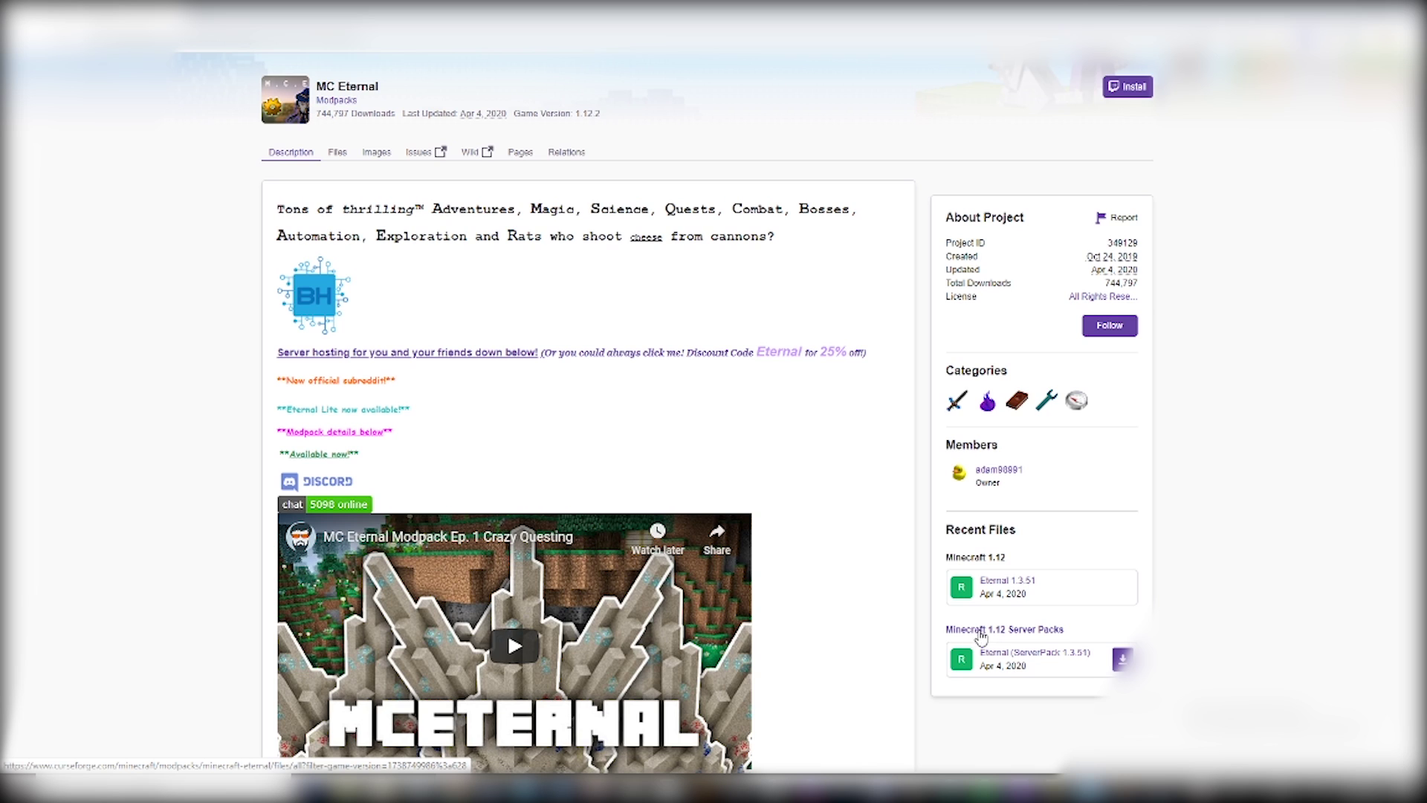
- List all MC Eternal files and open Eternal 1.3.5's details to find Server Pack 1.3.5
{"action": "left_click", "coordinate": [1021, 634]}
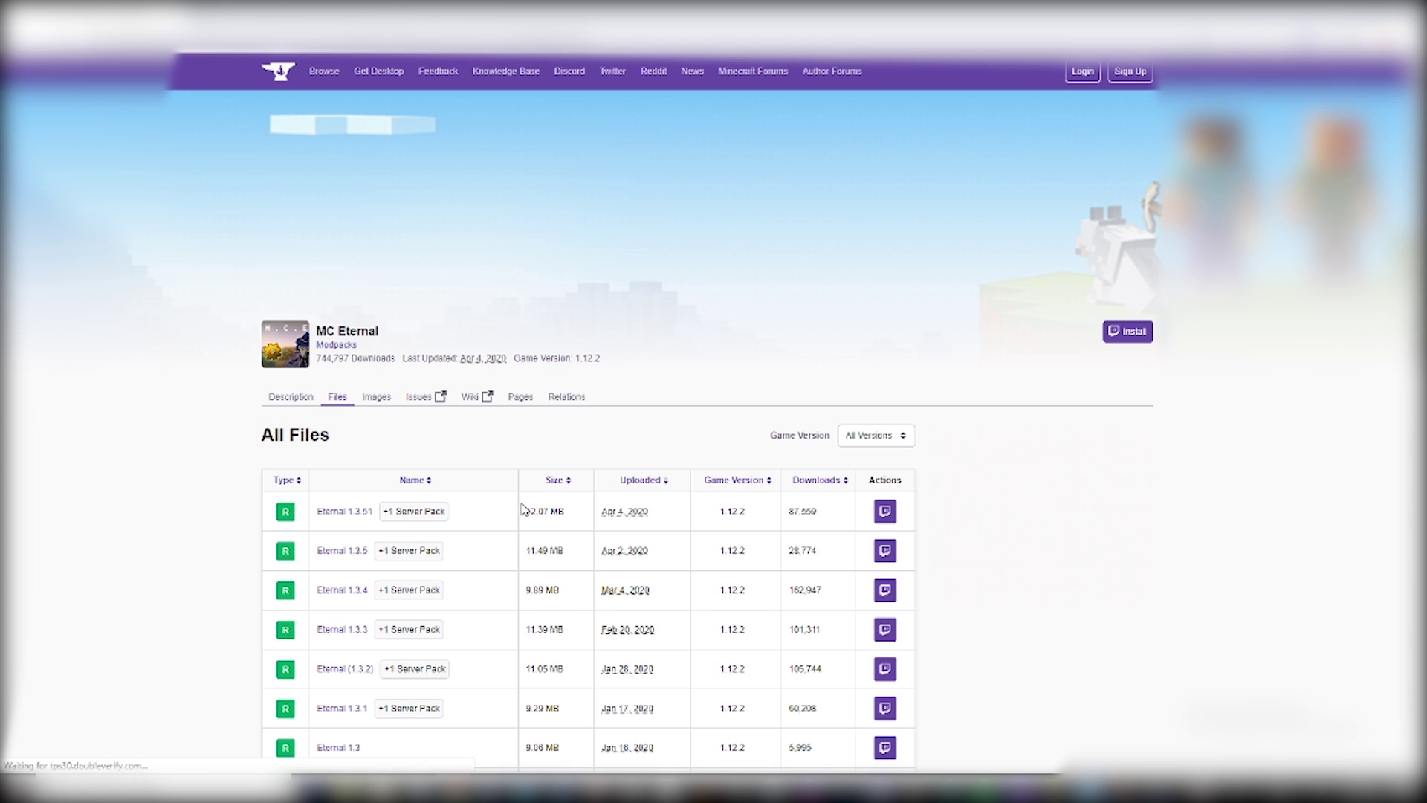
{"action": "scroll", "coordinate": [231, 404], "scroll_direction": "down", "scroll_amount": 1}
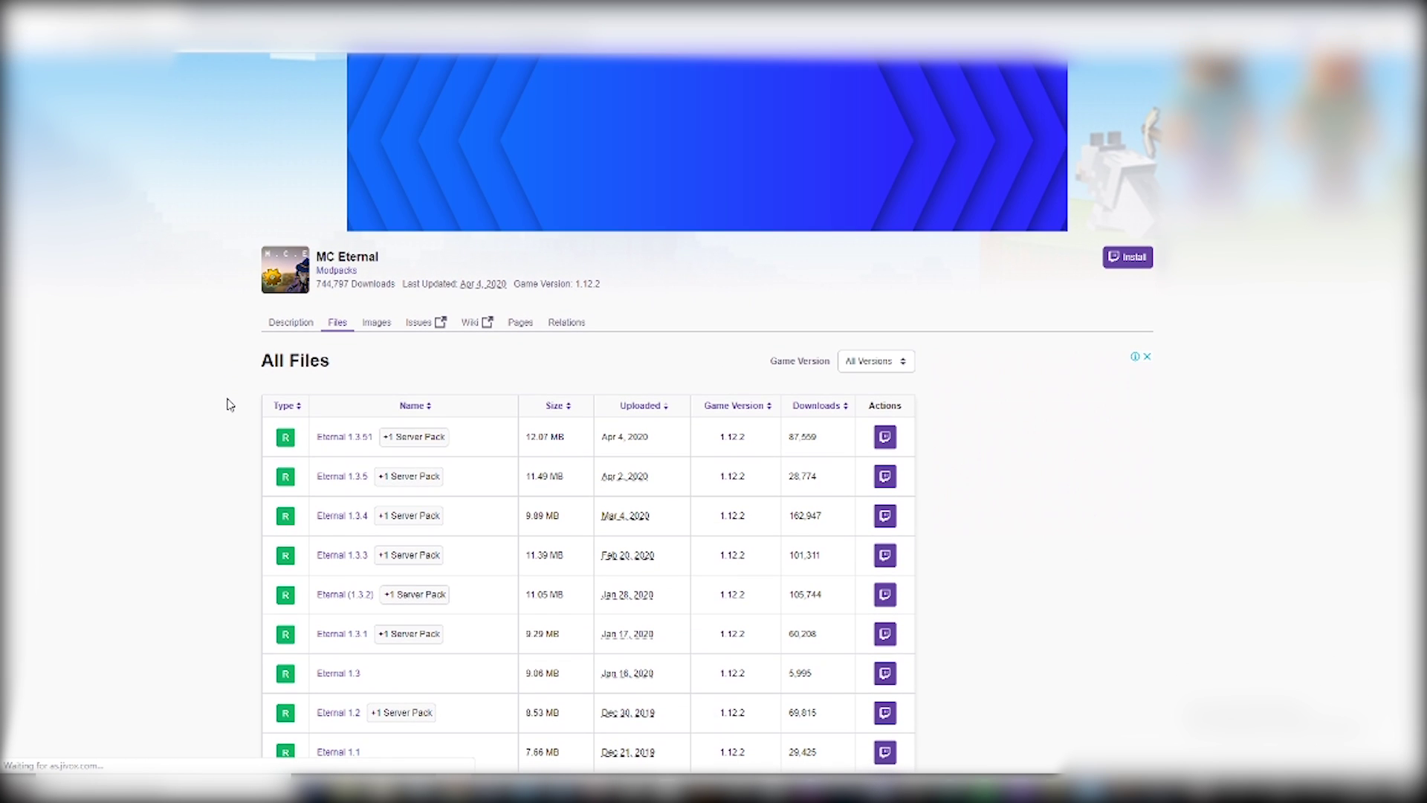
{"action": "scroll", "coordinate": [334, 535], "scroll_direction": "down", "scroll_amount": 1}
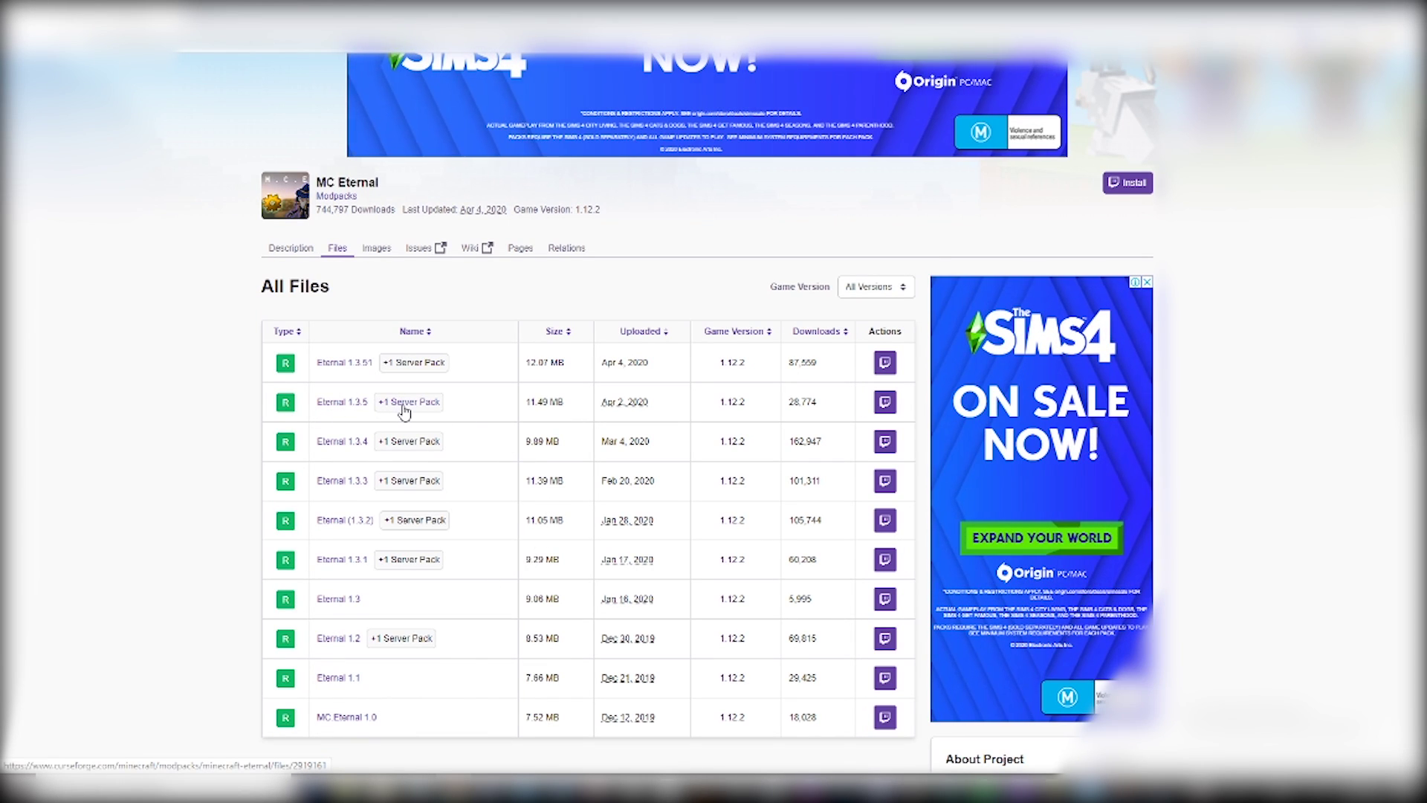
{"action": "left_click", "coordinate": [402, 405]}
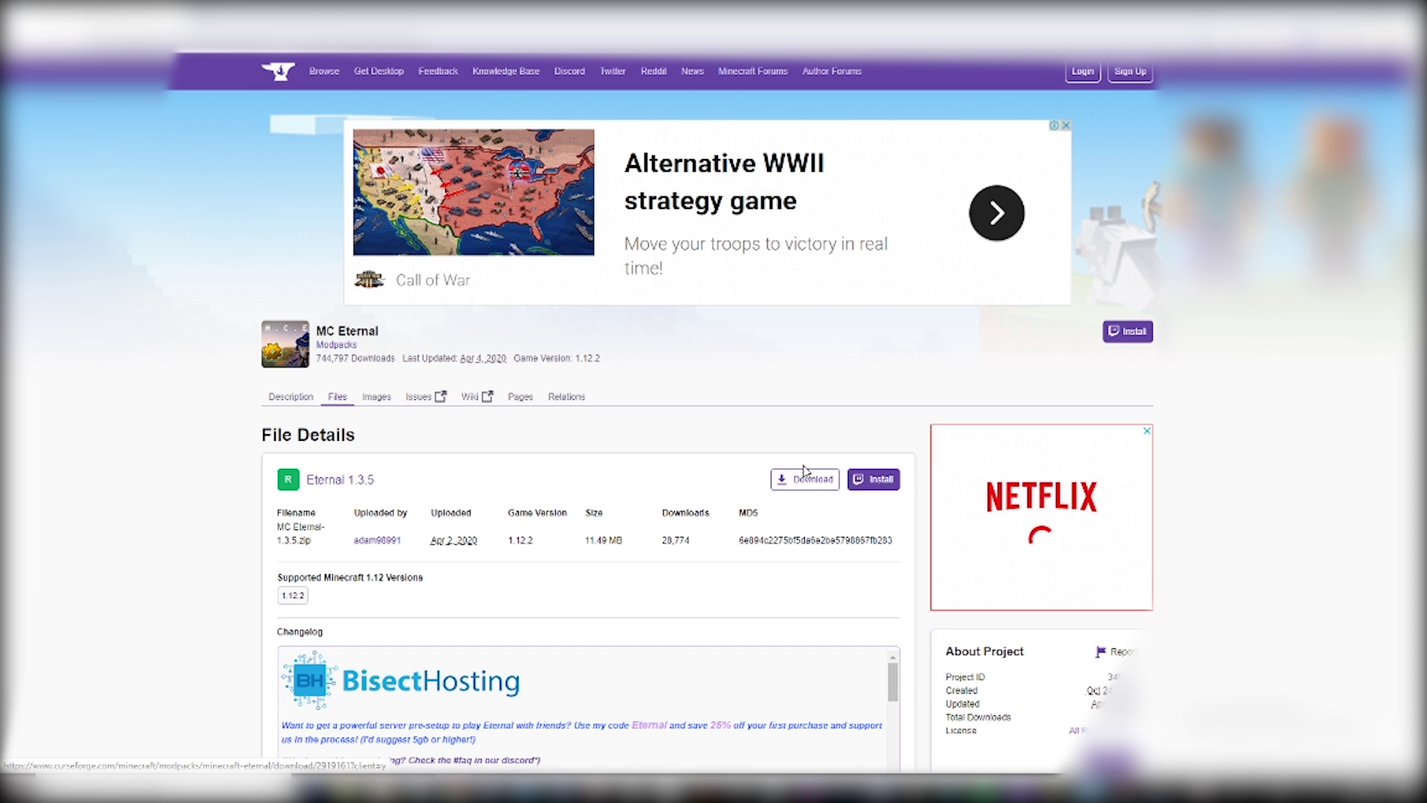
{"action": "scroll", "coordinate": [542, 516], "scroll_direction": "down", "scroll_amount": 4}
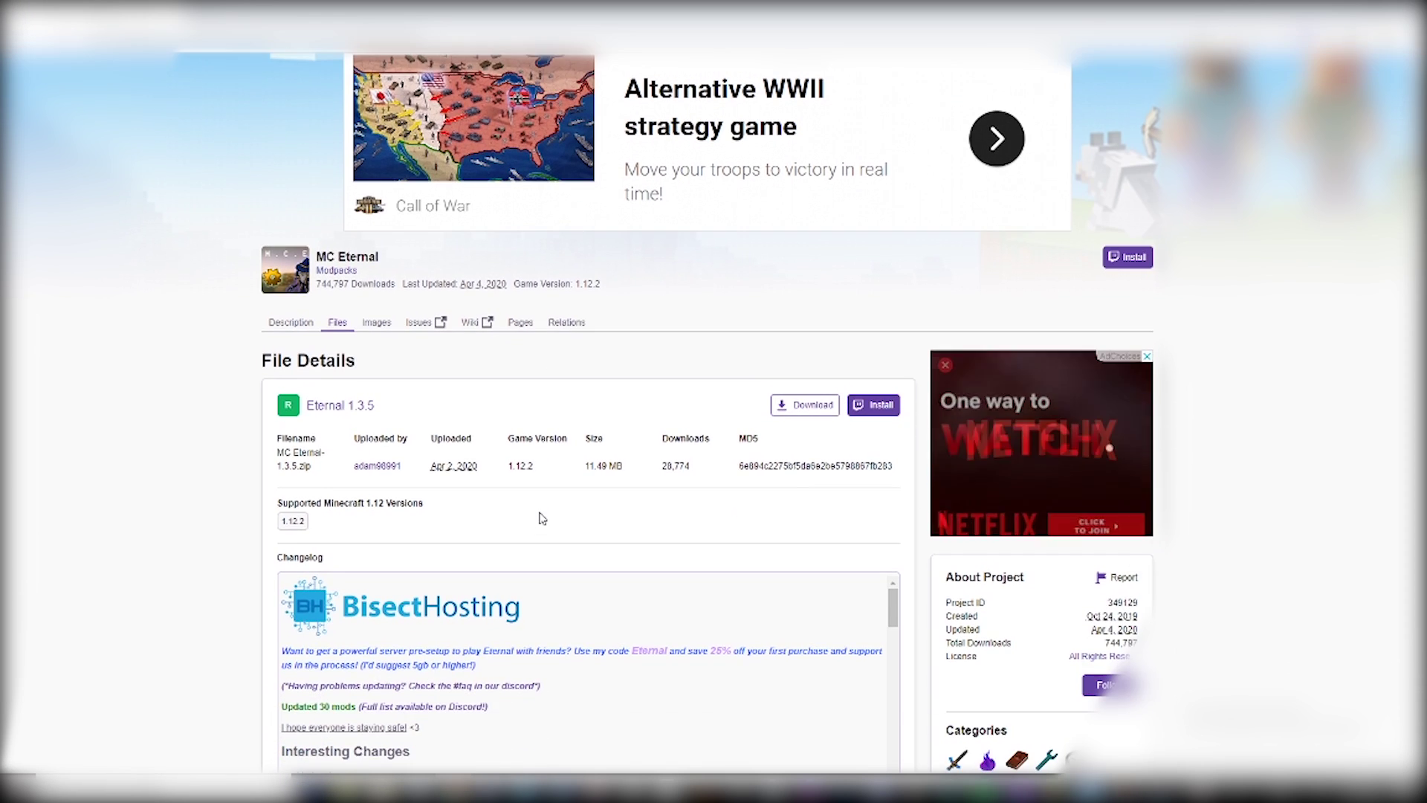
{"action": "scroll", "coordinate": [579, 416], "scroll_direction": "down", "scroll_amount": 2}
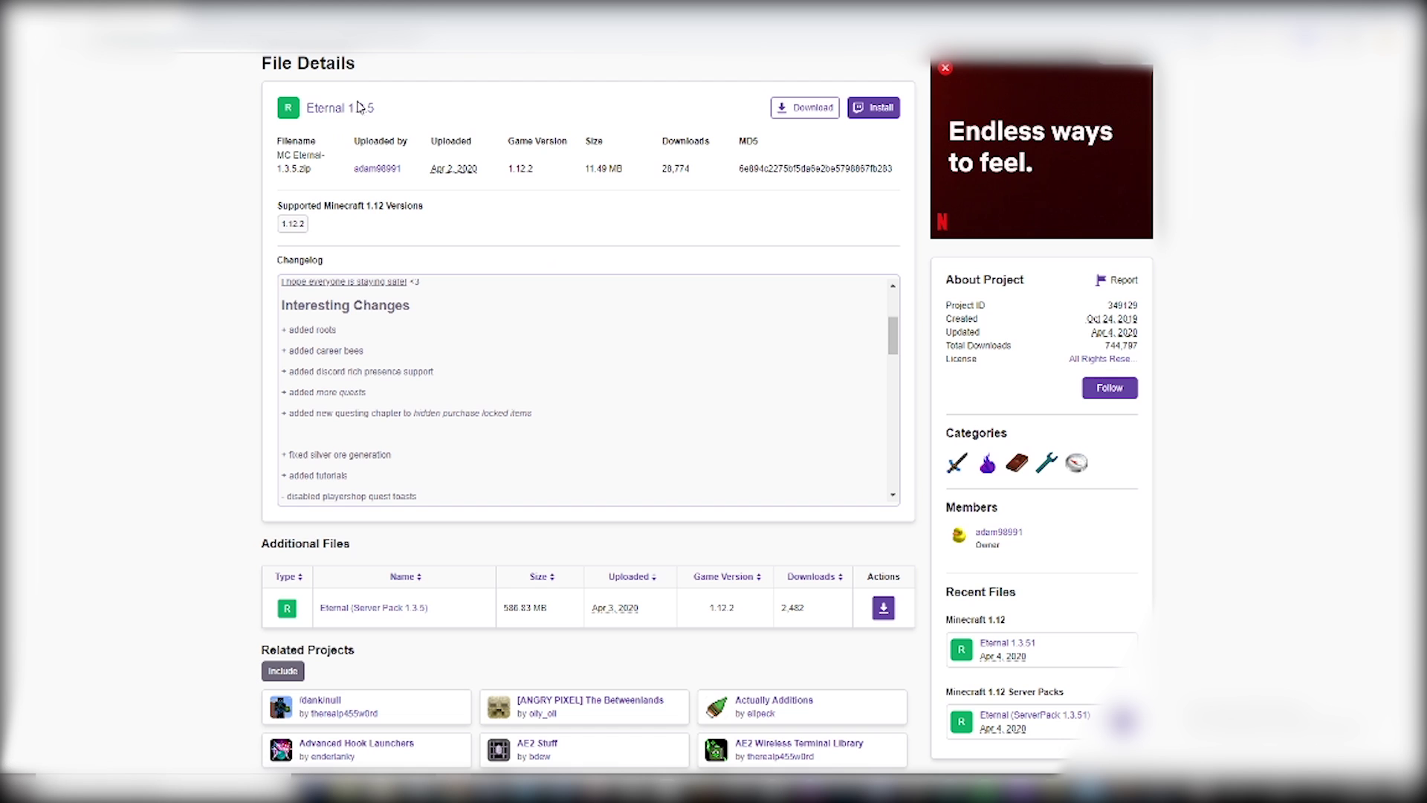
{"action": "scroll", "coordinate": [417, 186], "scroll_direction": "up", "scroll_amount": 4}
{"action": "scroll", "coordinate": [448, 260], "scroll_direction": "down", "scroll_amount": 4}
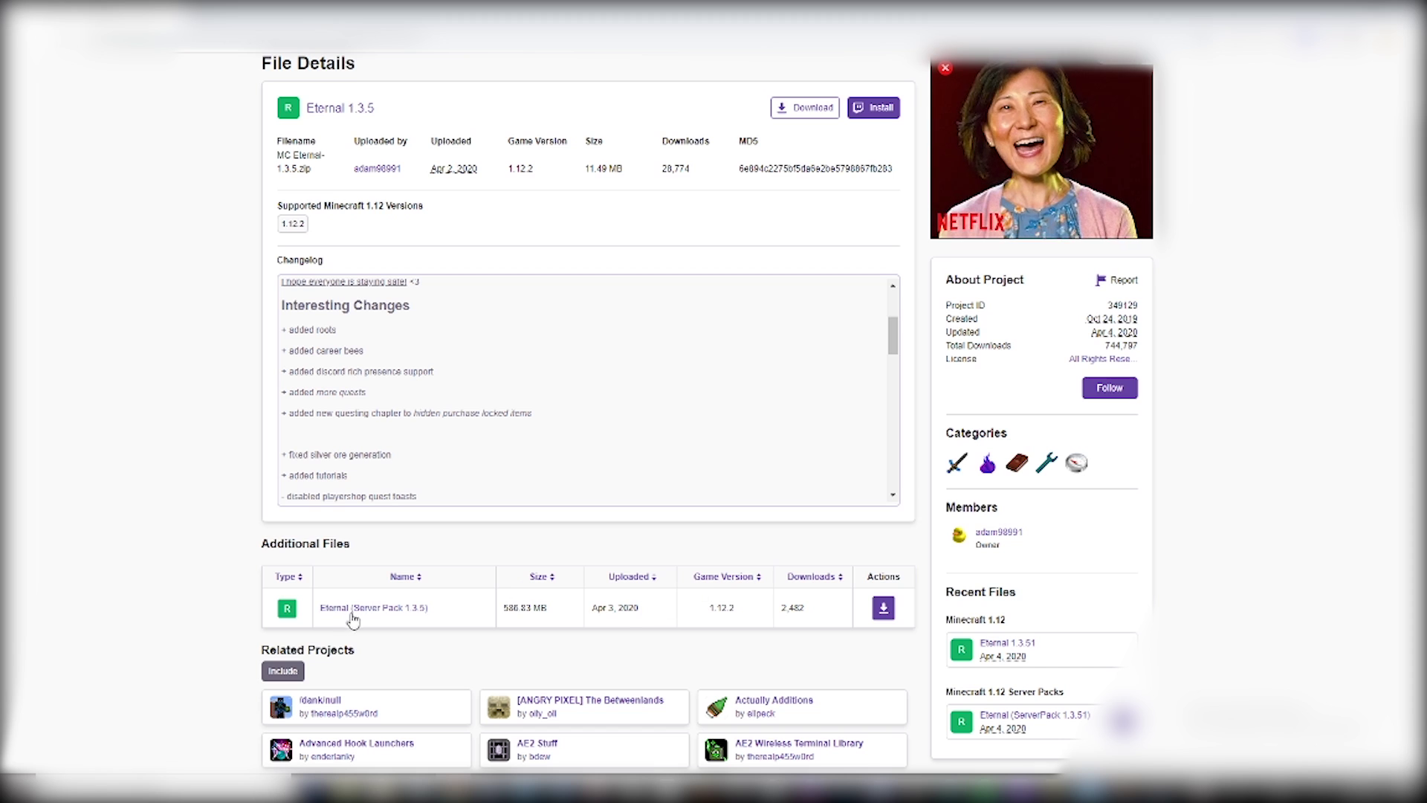
- Start downloading the Eternal Server Pack 1.3.5 zip, then cancel it from the download shelf
{"action": "left_click", "coordinate": [882, 608]}
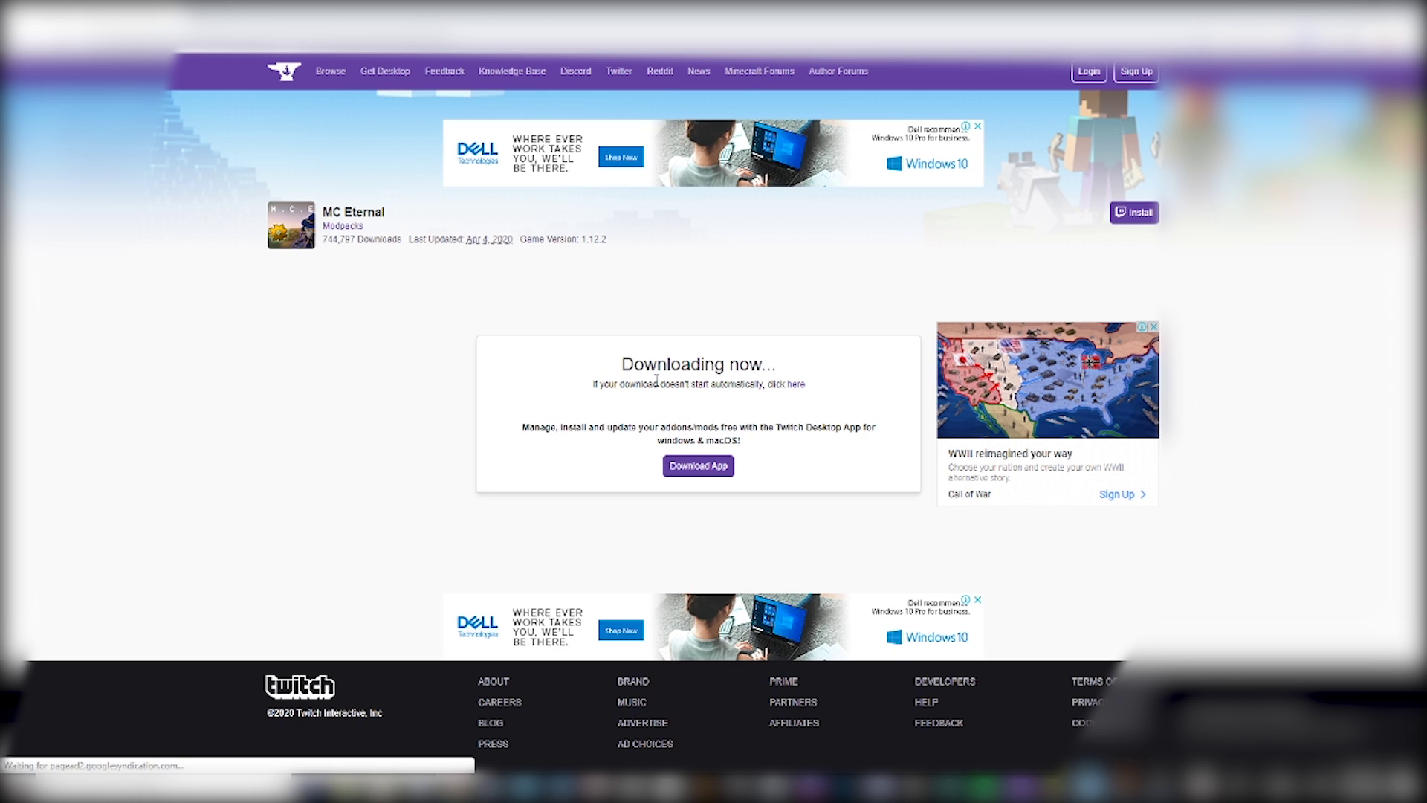
{"action": "left_click", "coordinate": [796, 385]}
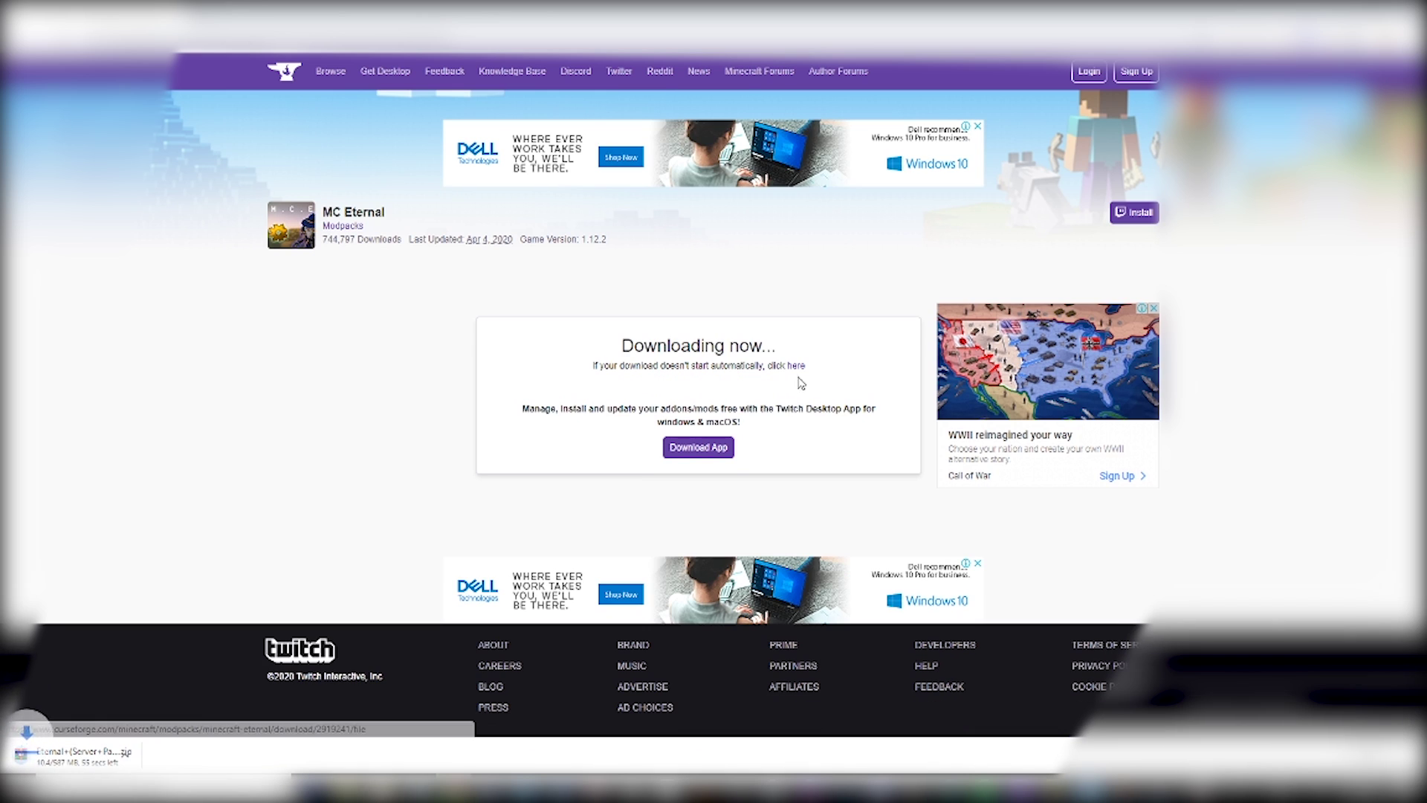
{"action": "left_click", "coordinate": [153, 755]}
{"action": "left_click", "coordinate": [104, 743]}
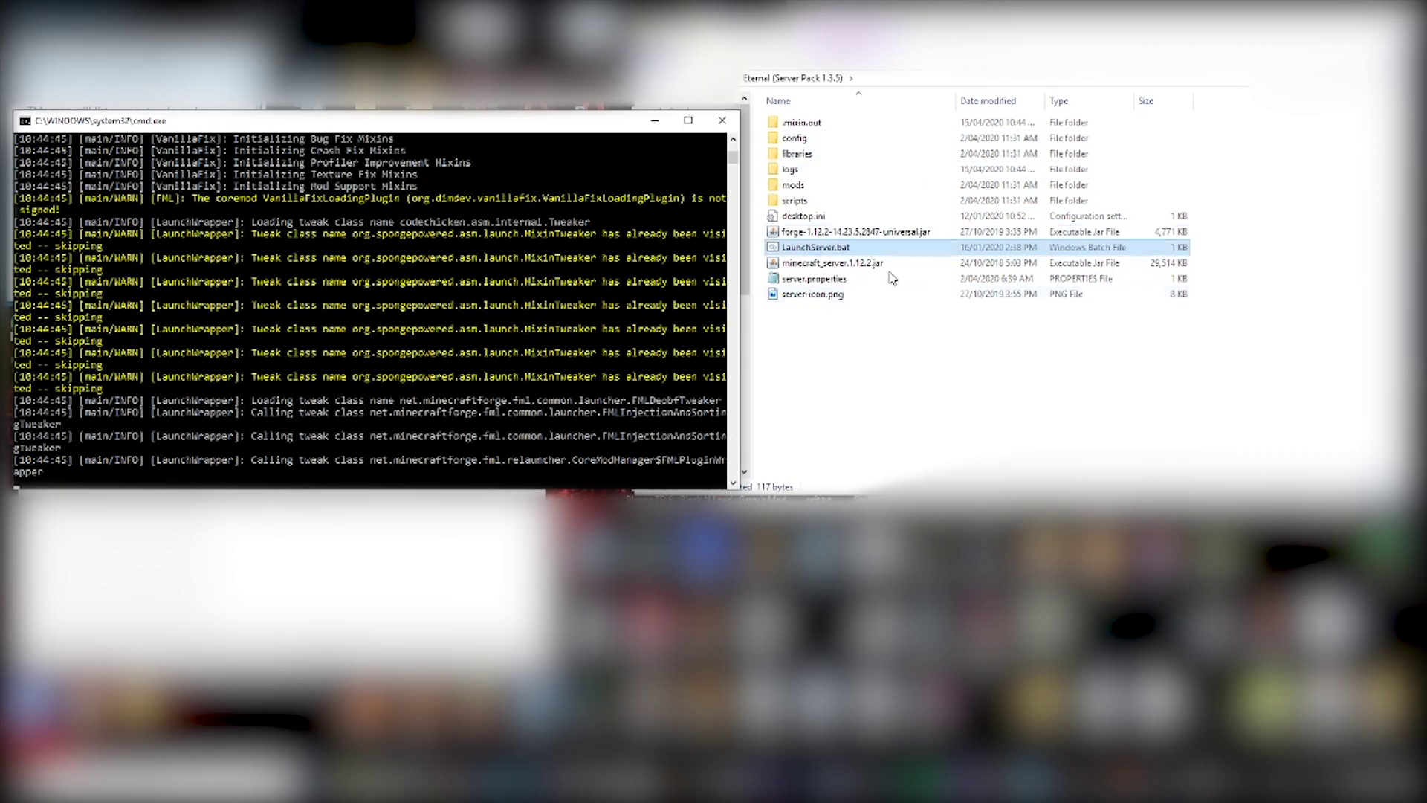
- Run LaunchServer.bat once until the console reports the EULA must be accepted
{"action": "left_click", "coordinate": [873, 249]}
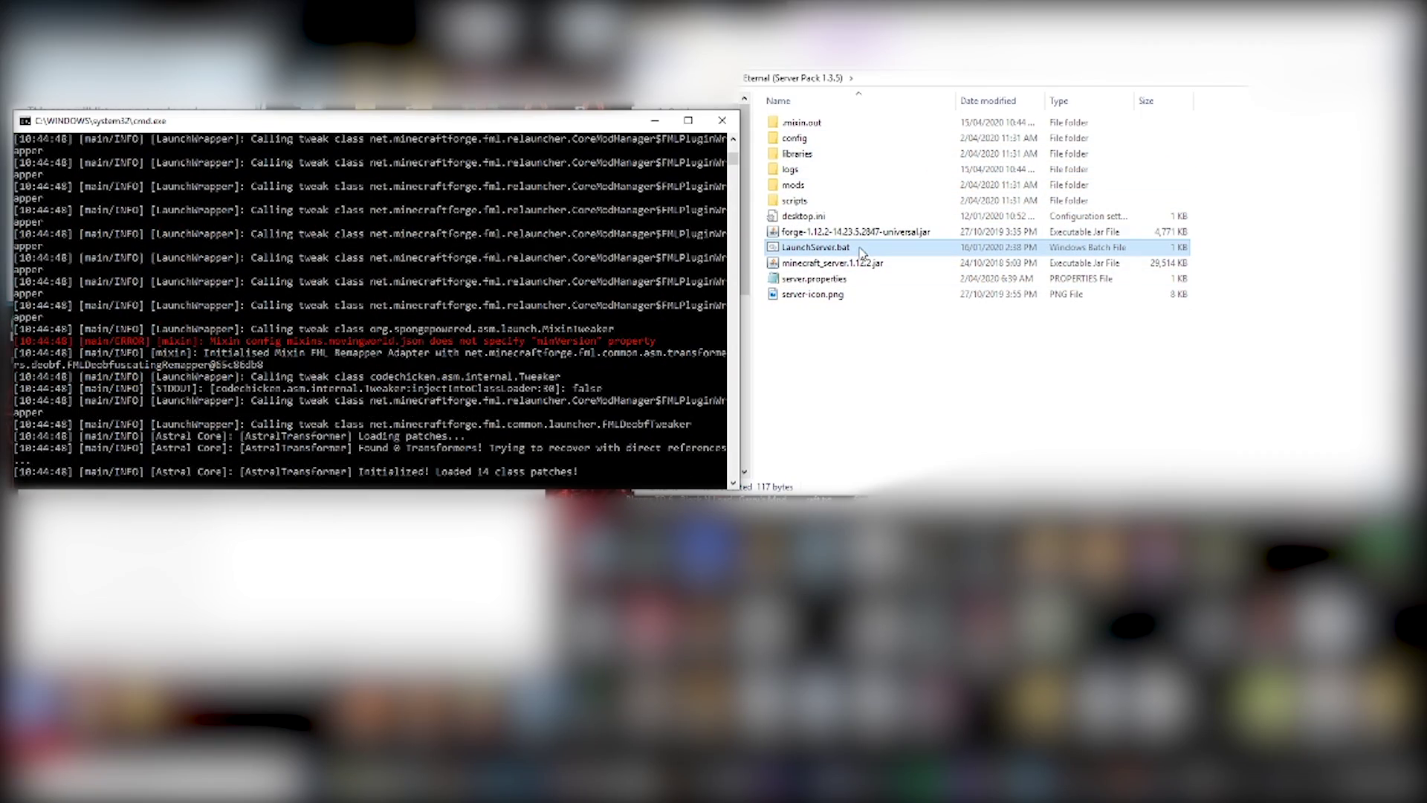
{"action": "left_click", "coordinate": [455, 266]}
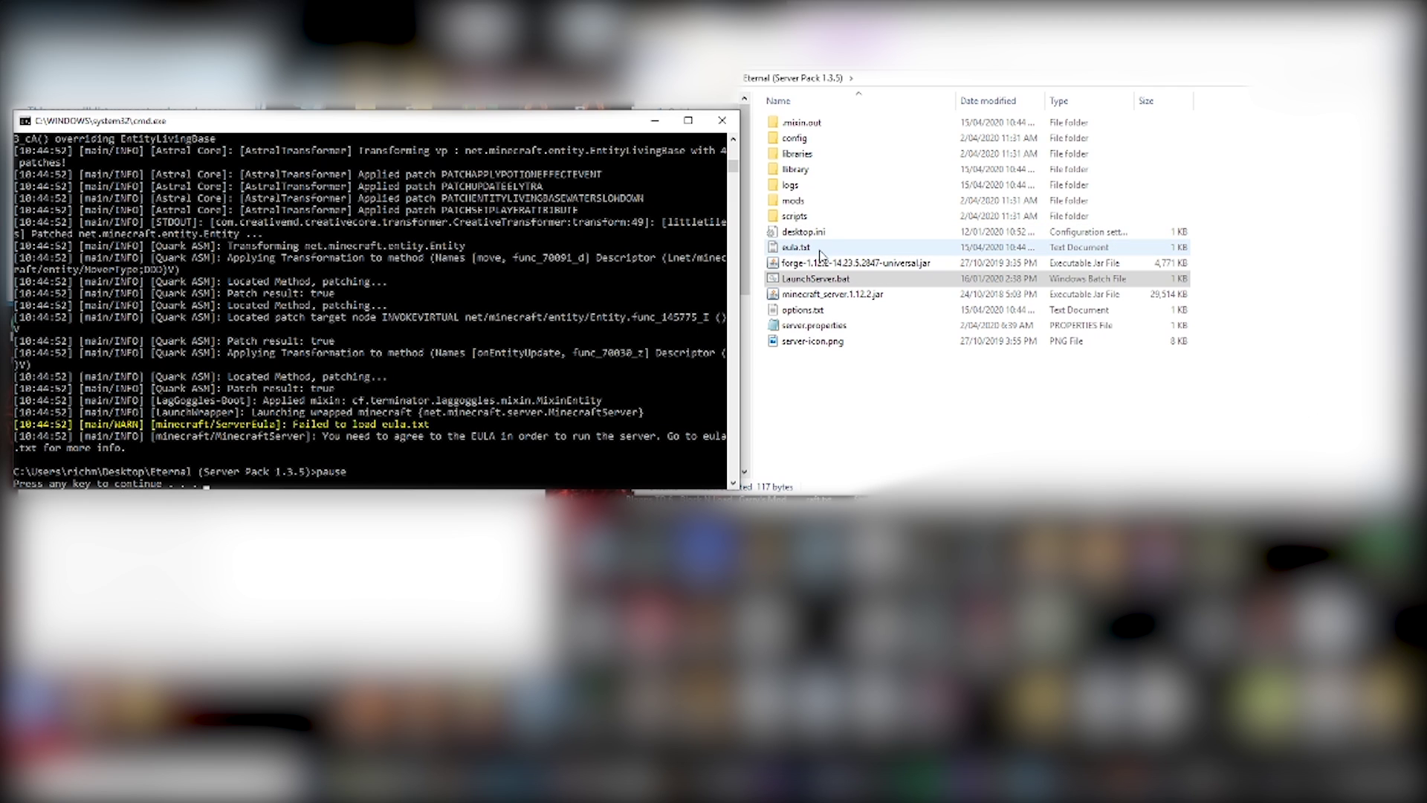
{"action": "left_click", "coordinate": [801, 285]}
- Change eula=false to eula=true in eula.txt and save it when closing Notepad
{"action": "double_click", "coordinate": [798, 248]}
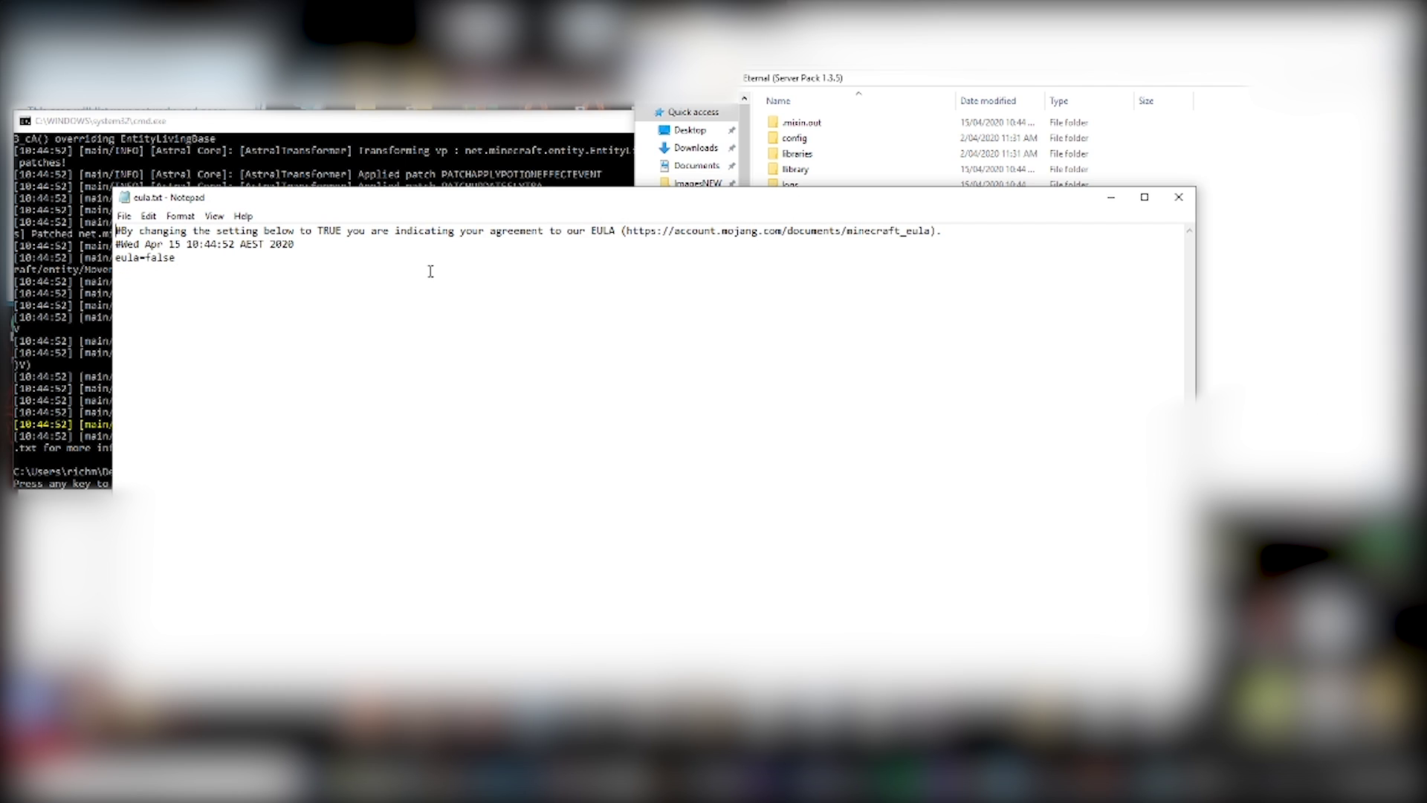
{"action": "left_click_drag", "start_coordinate": [176, 257], "coordinate": [151, 259]}
{"action": "type", "text": "true"}
{"action": "left_click", "coordinate": [1177, 197]}
{"action": "left_click", "coordinate": [664, 409]}
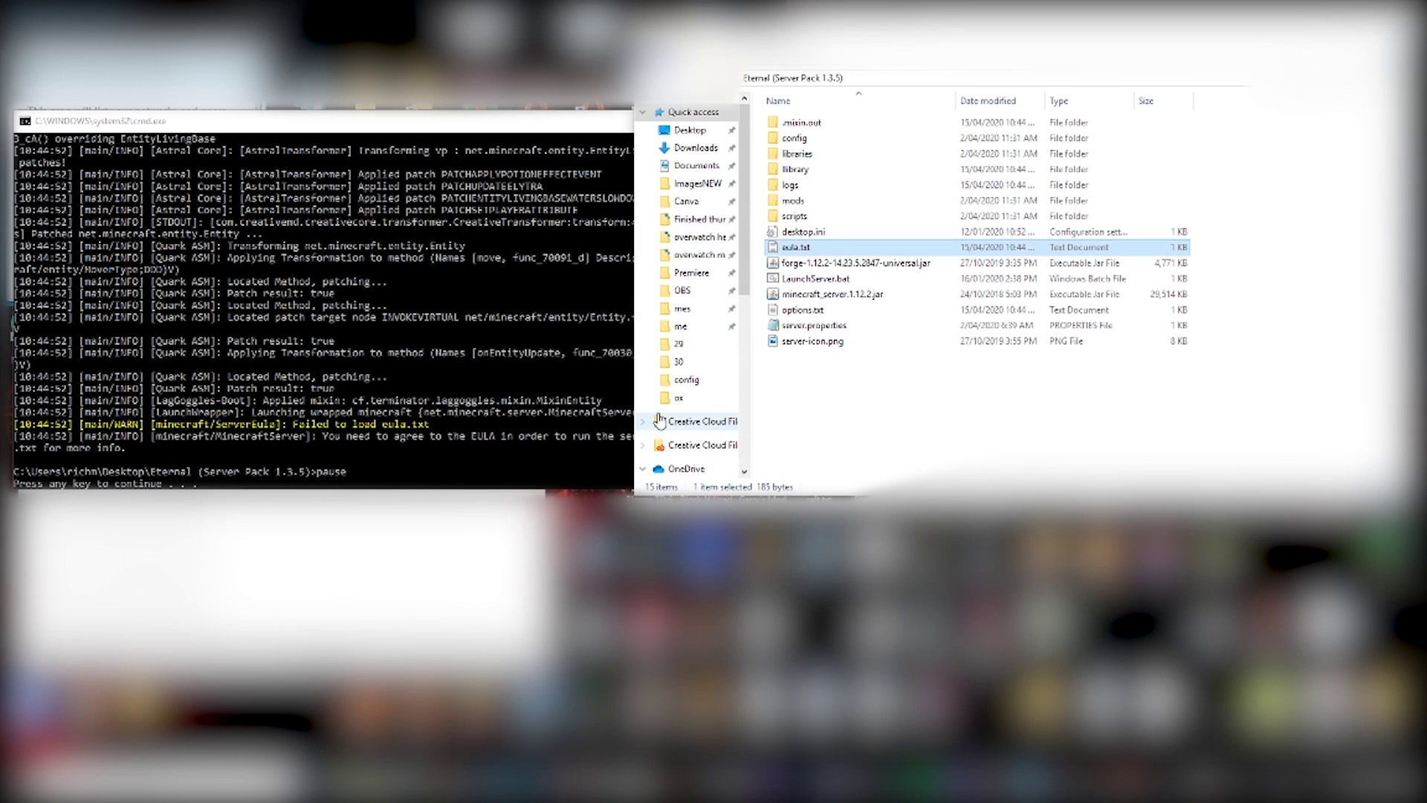
- Close the paused console and relaunch LaunchServer.bat so the server loads its world
{"action": "left_click", "coordinate": [117, 487]}
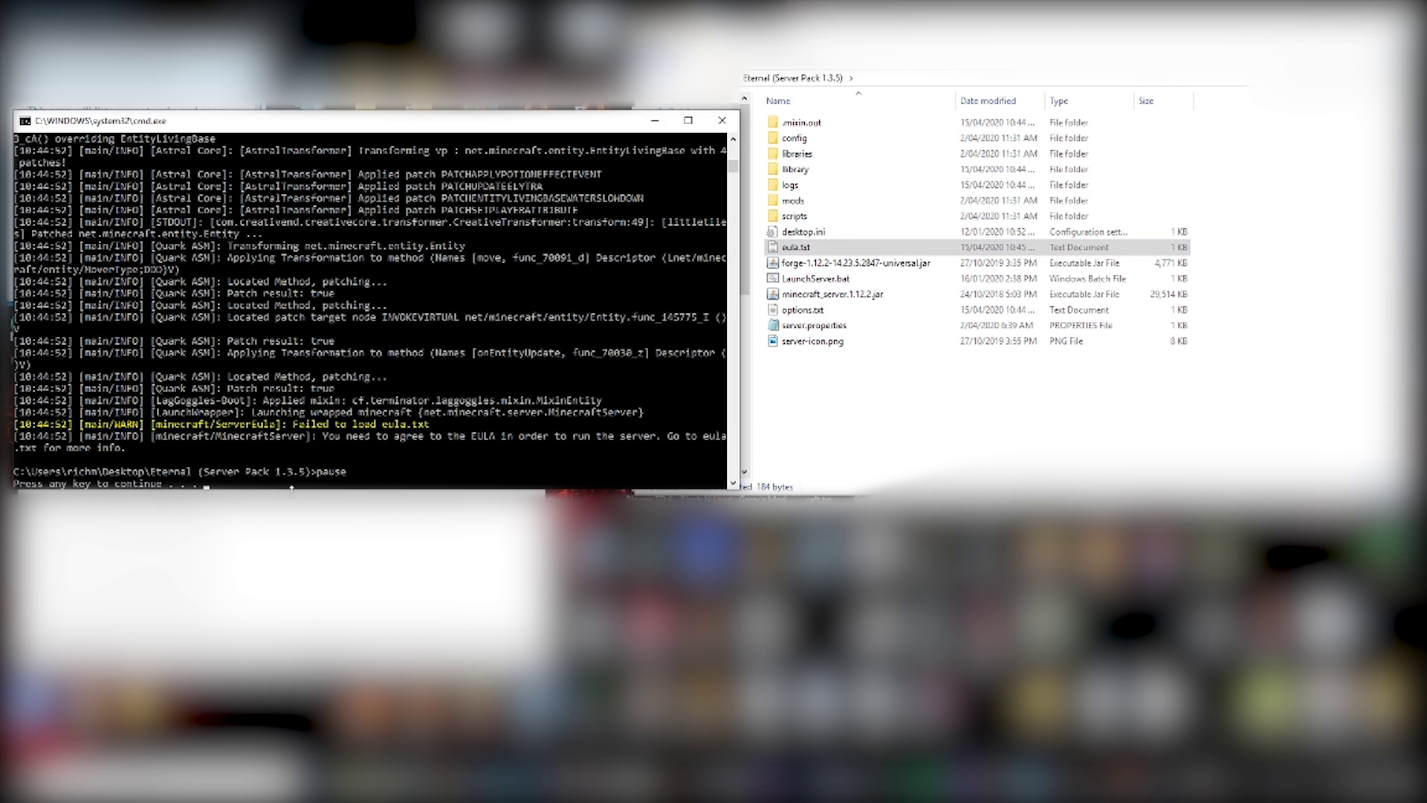
{"action": "key", "text": "Return"}
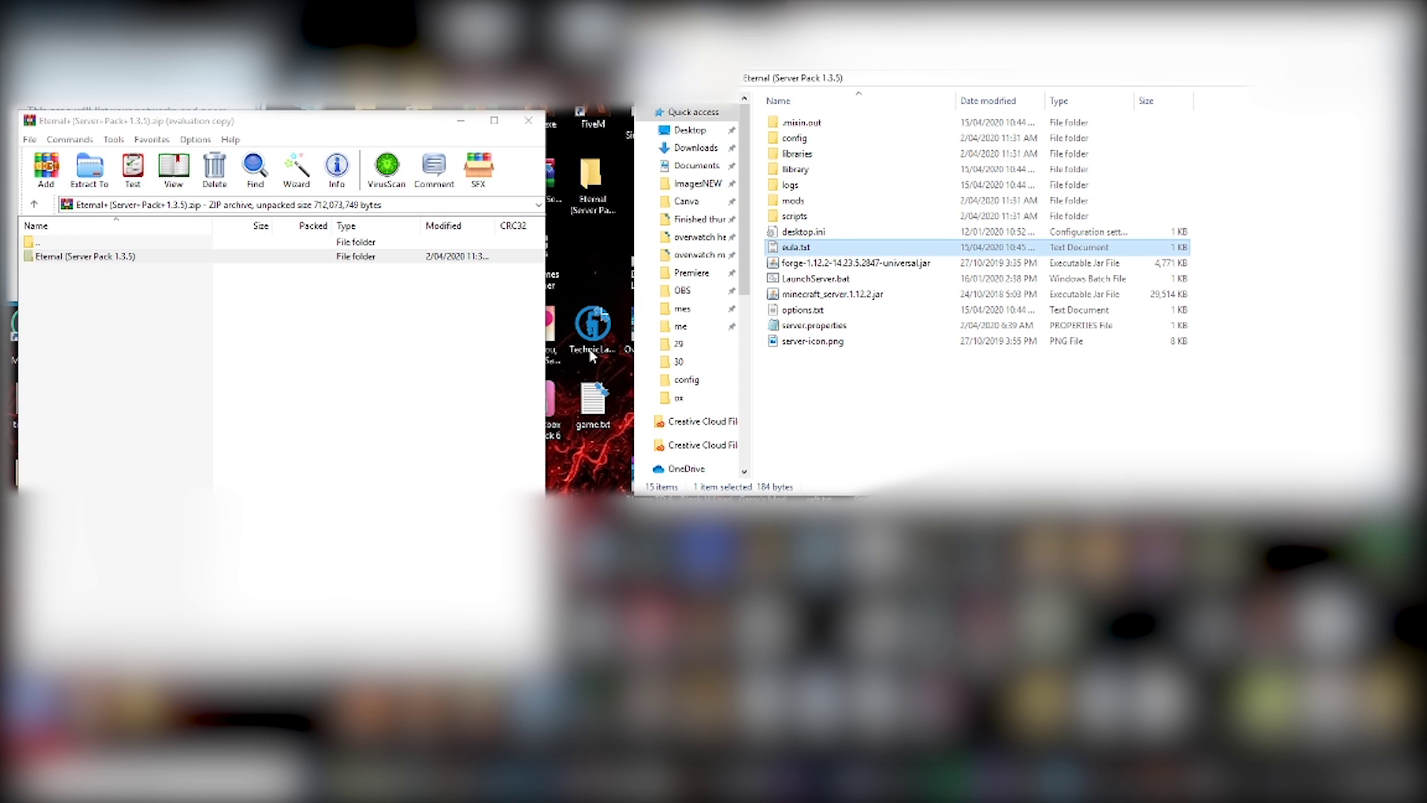
{"action": "double_click", "coordinate": [852, 281]}
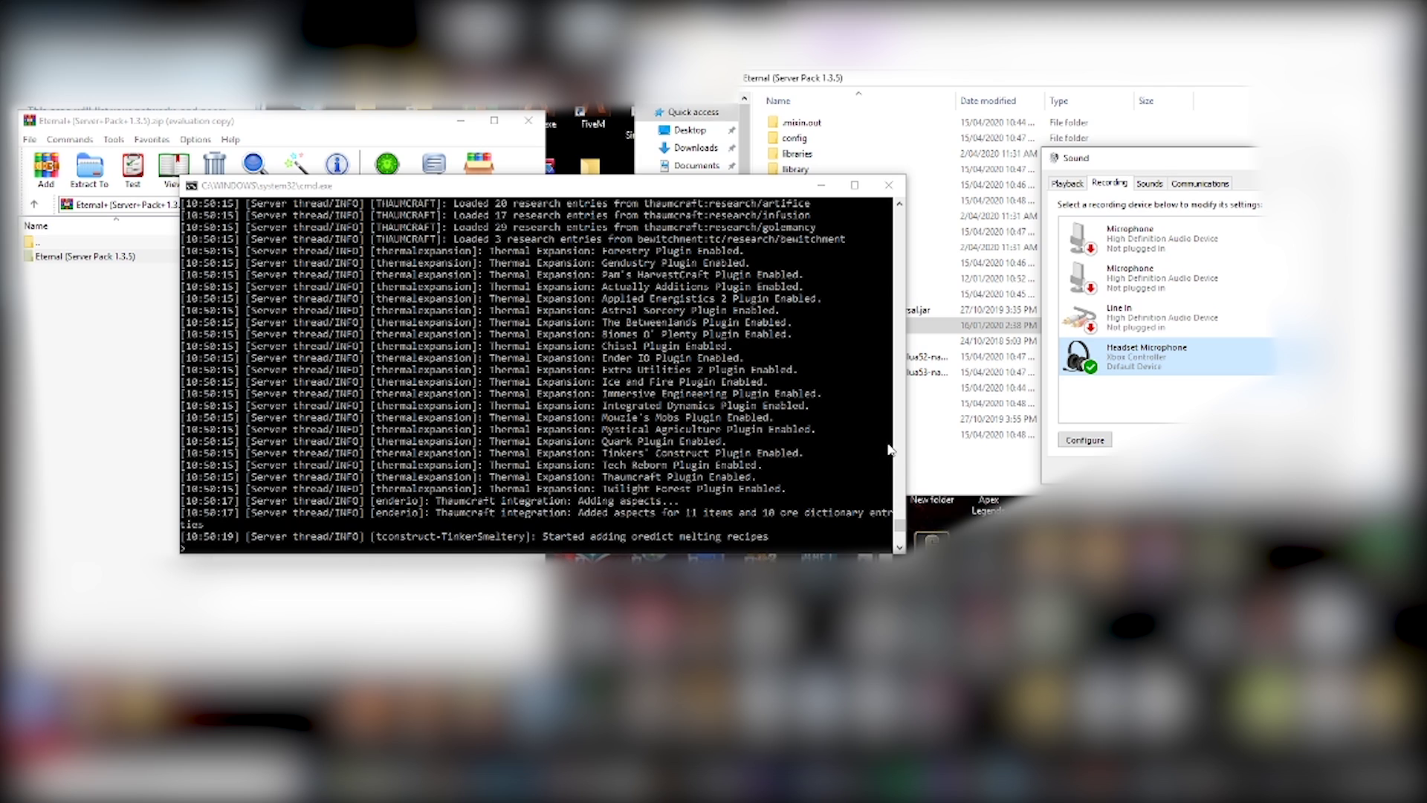
{"action": "left_click", "coordinate": [608, 387]}
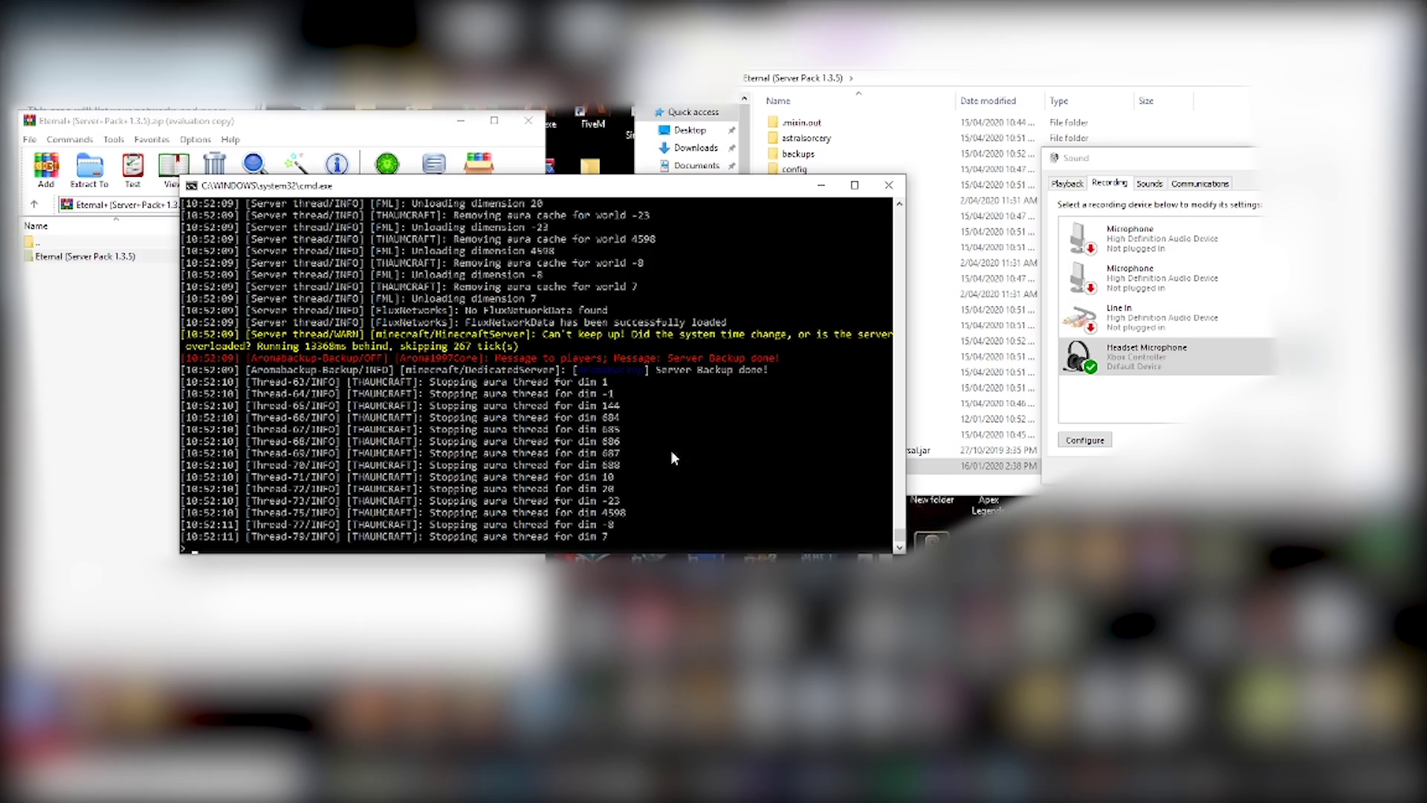
- Move the server console up-left and place the Hamachi window over it
{"action": "left_click_drag", "start_coordinate": [579, 186], "coordinate": [654, 117]}
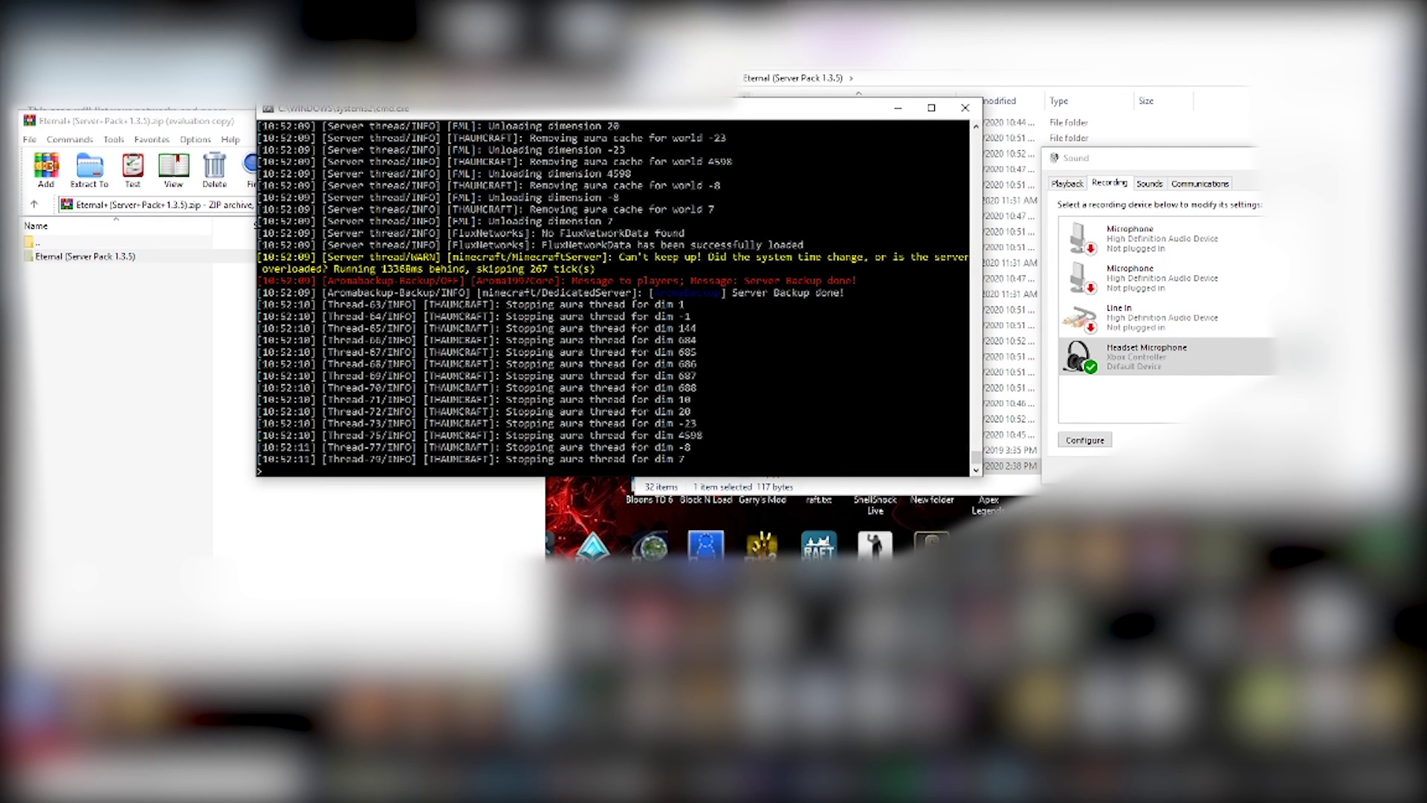
{"action": "left_click_drag", "start_coordinate": [250, 58], "coordinate": [750, 308]}
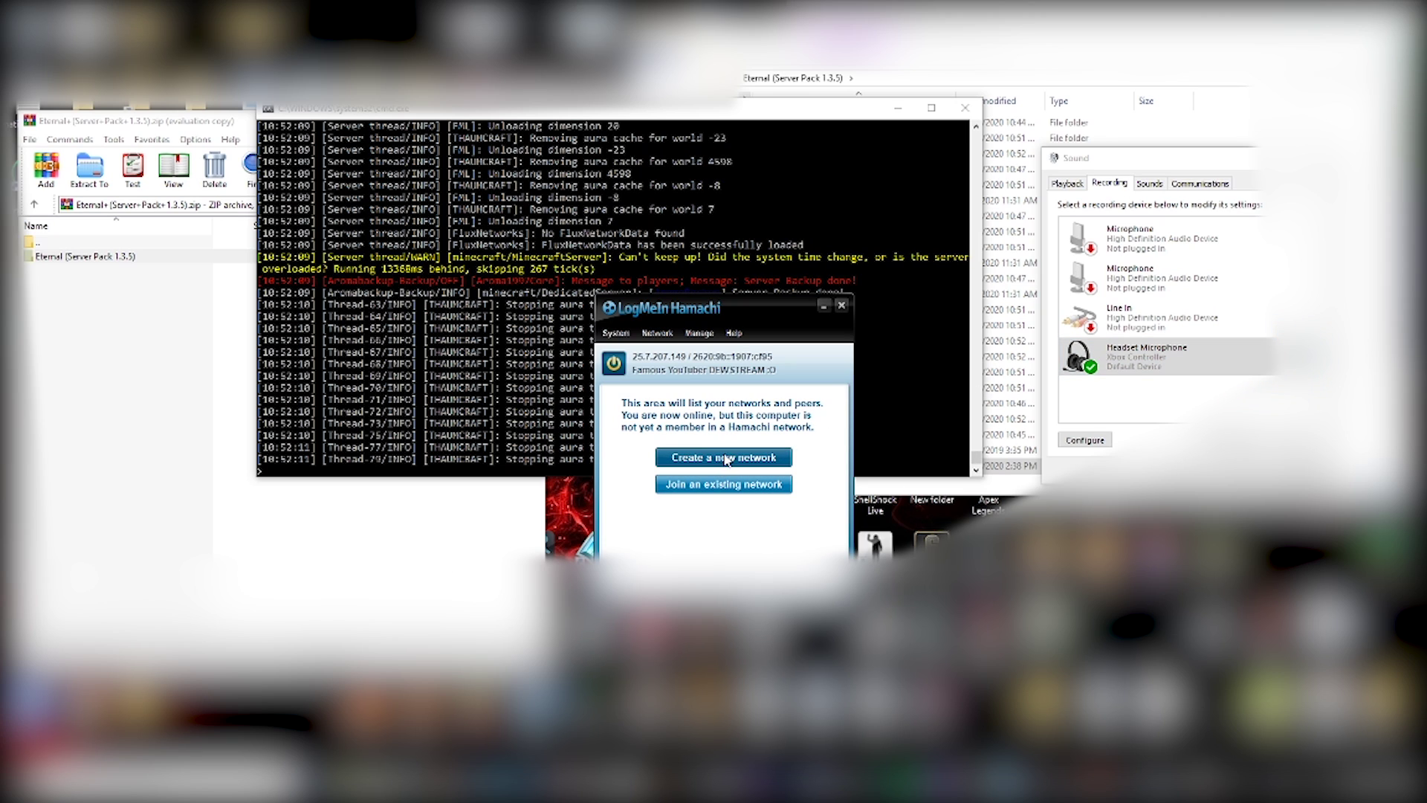
- Create Hamachi network MCEternal123456789, entering and confirming its password
{"action": "left_click", "coordinate": [702, 466]}
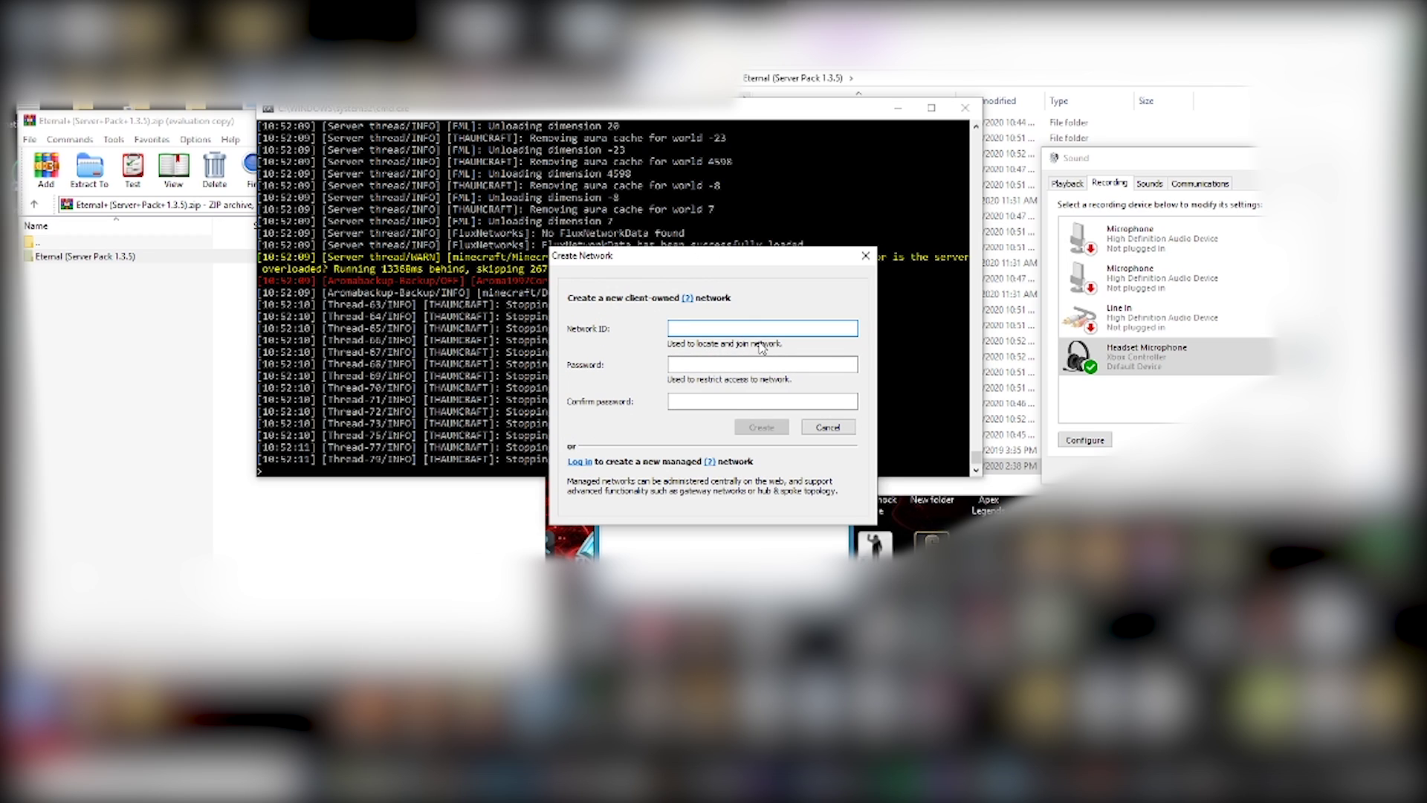
{"action": "type", "text": "MC "}
{"action": "type", "text": "ternal123456789"}
{"action": "left_click", "coordinate": [787, 364]}
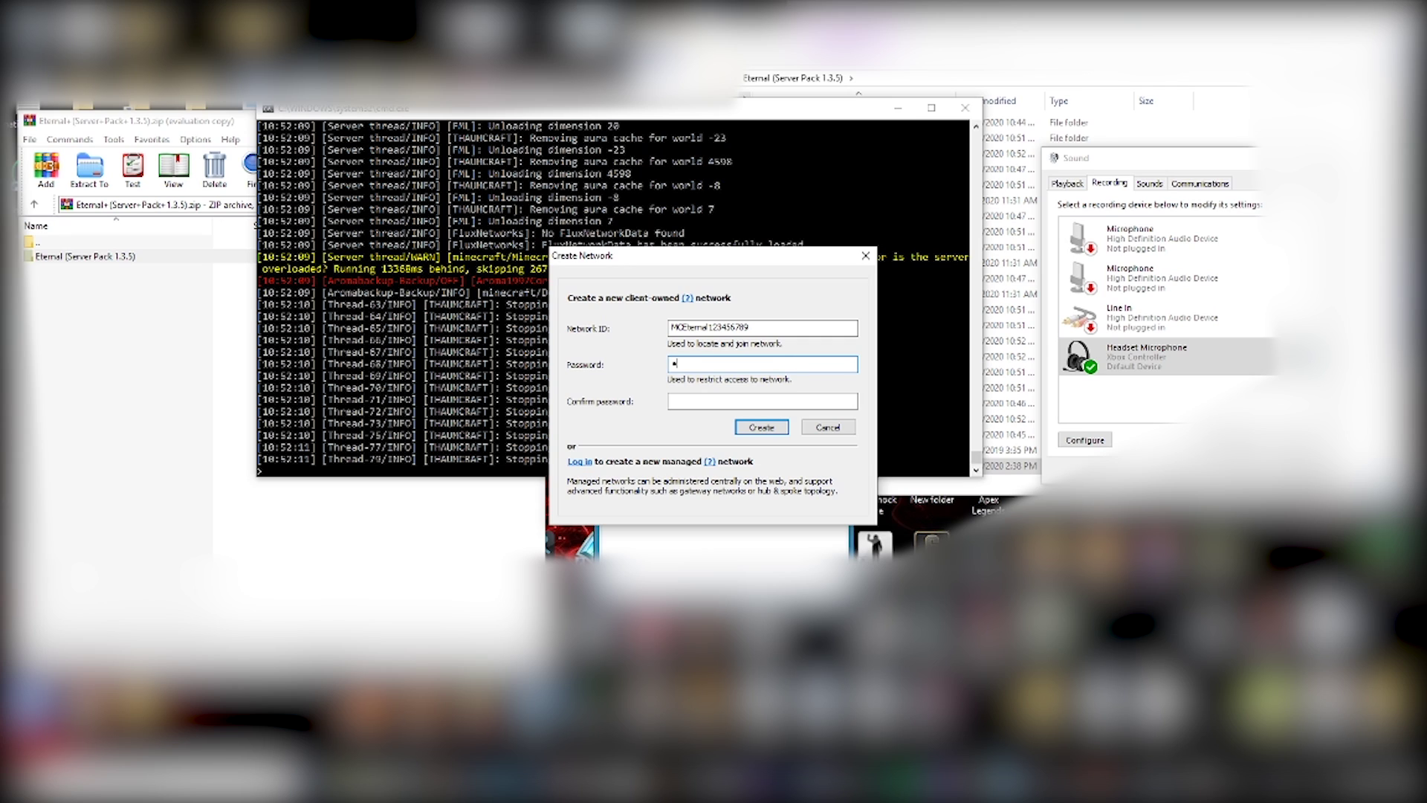
{"action": "type", "text": "6"}
{"action": "key", "text": "Tab"}
{"action": "type", "text": "123456"}
{"action": "left_click", "coordinate": [776, 428]}
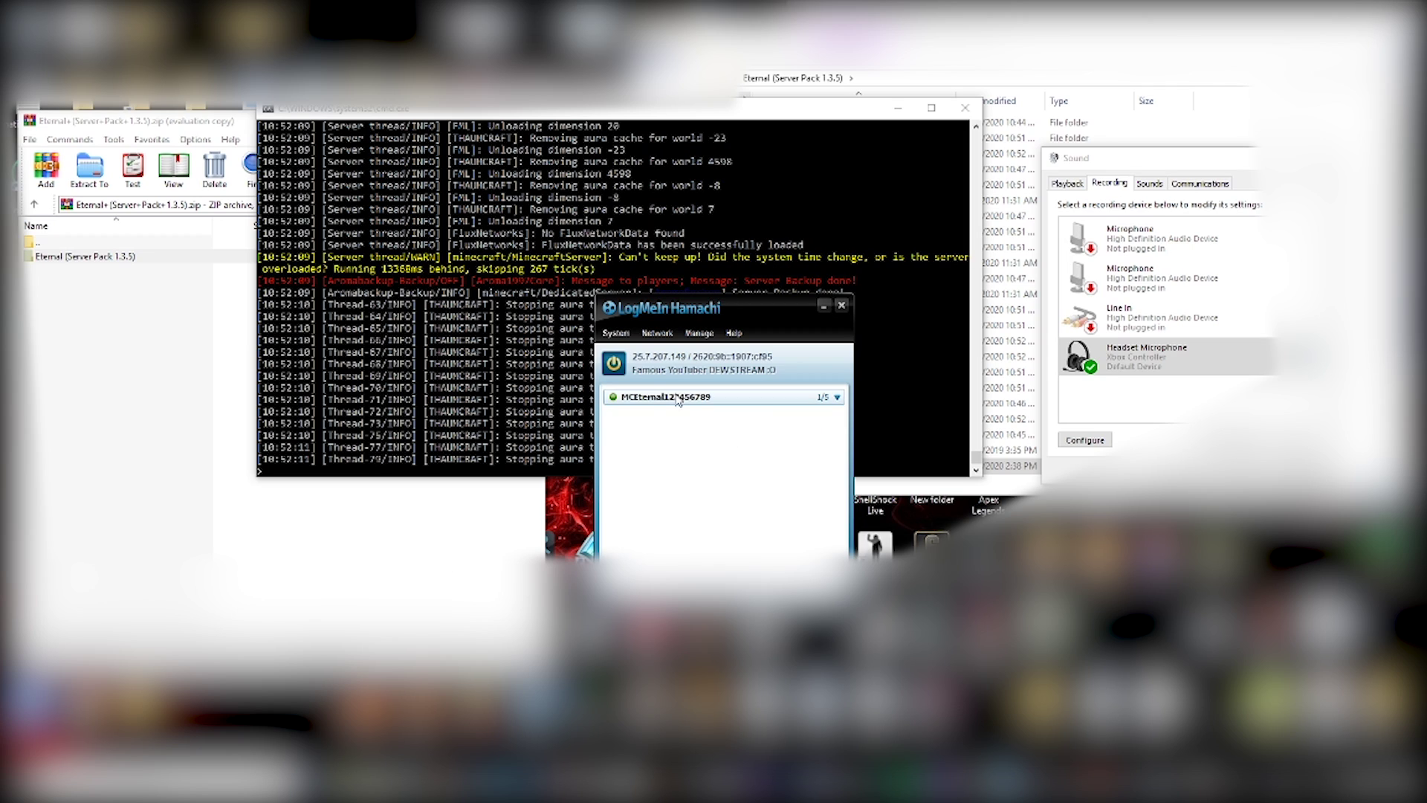
- Dismiss Hamachi's Network menu, leaving MCEternal123456789 running, and bring up Minecraft's main menu
{"action": "mouse_move", "coordinate": [656, 401]}
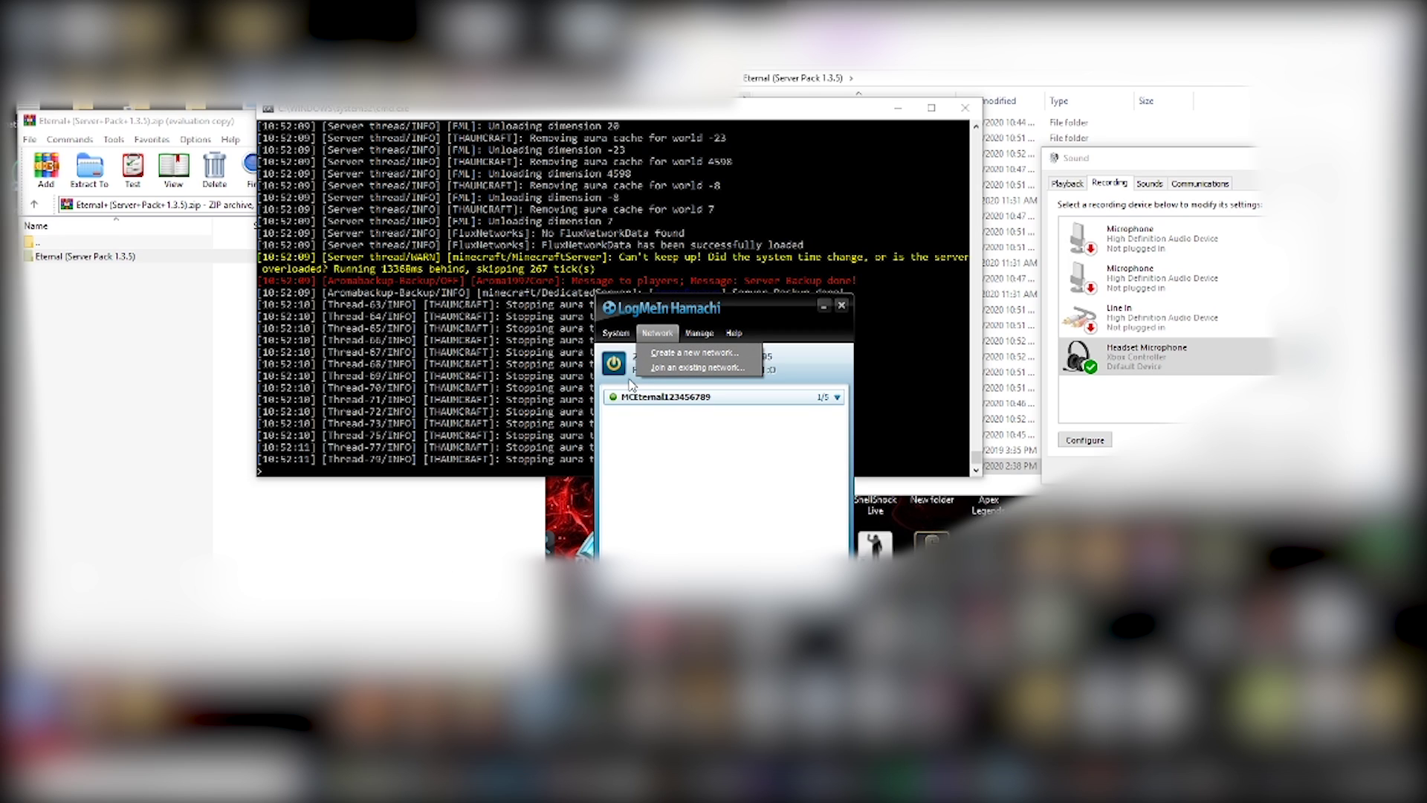
{"action": "left_click", "coordinate": [630, 383]}
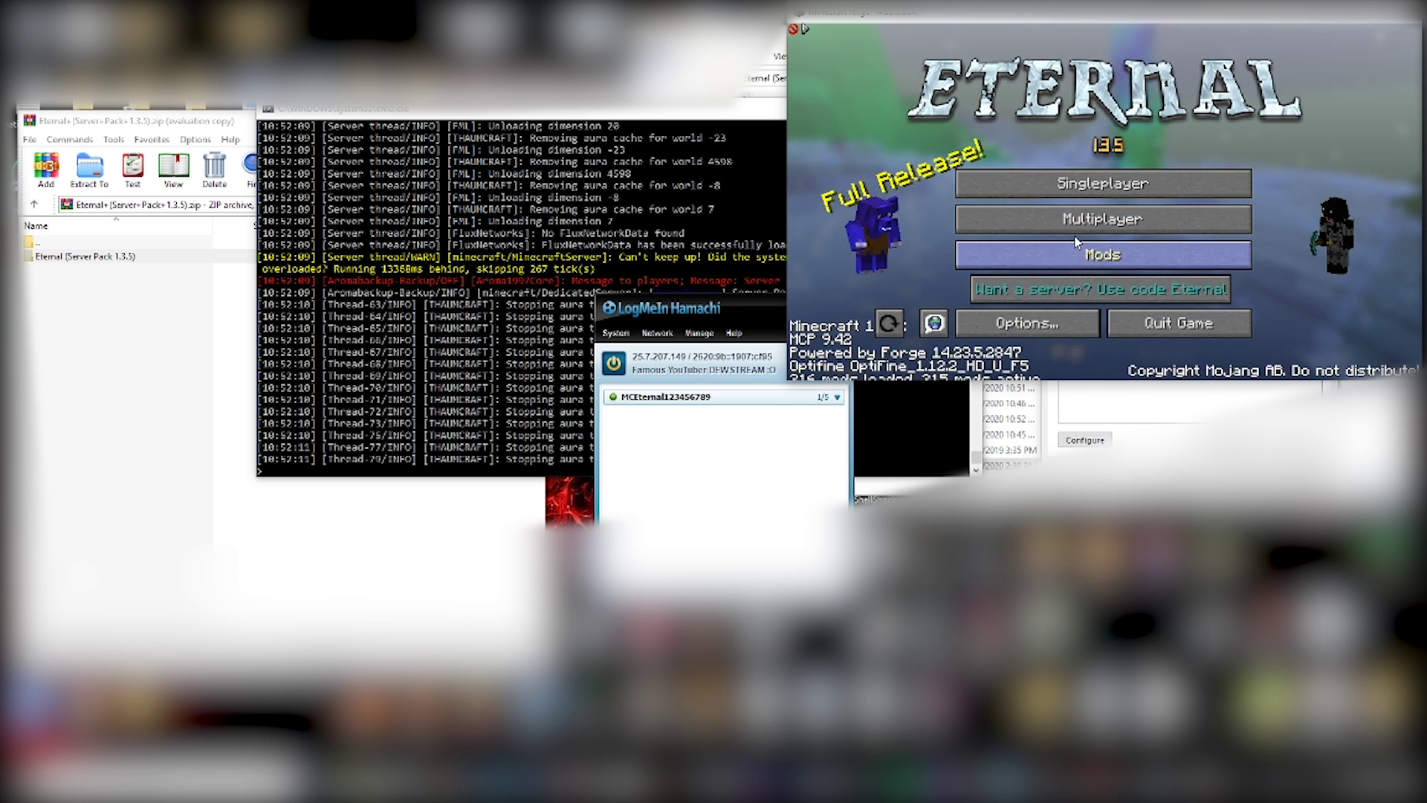
- In Multiplayer, move Hamachi to the lower left and join the local 'Minecraft Server' entry
{"action": "left_click", "coordinate": [1094, 220]}
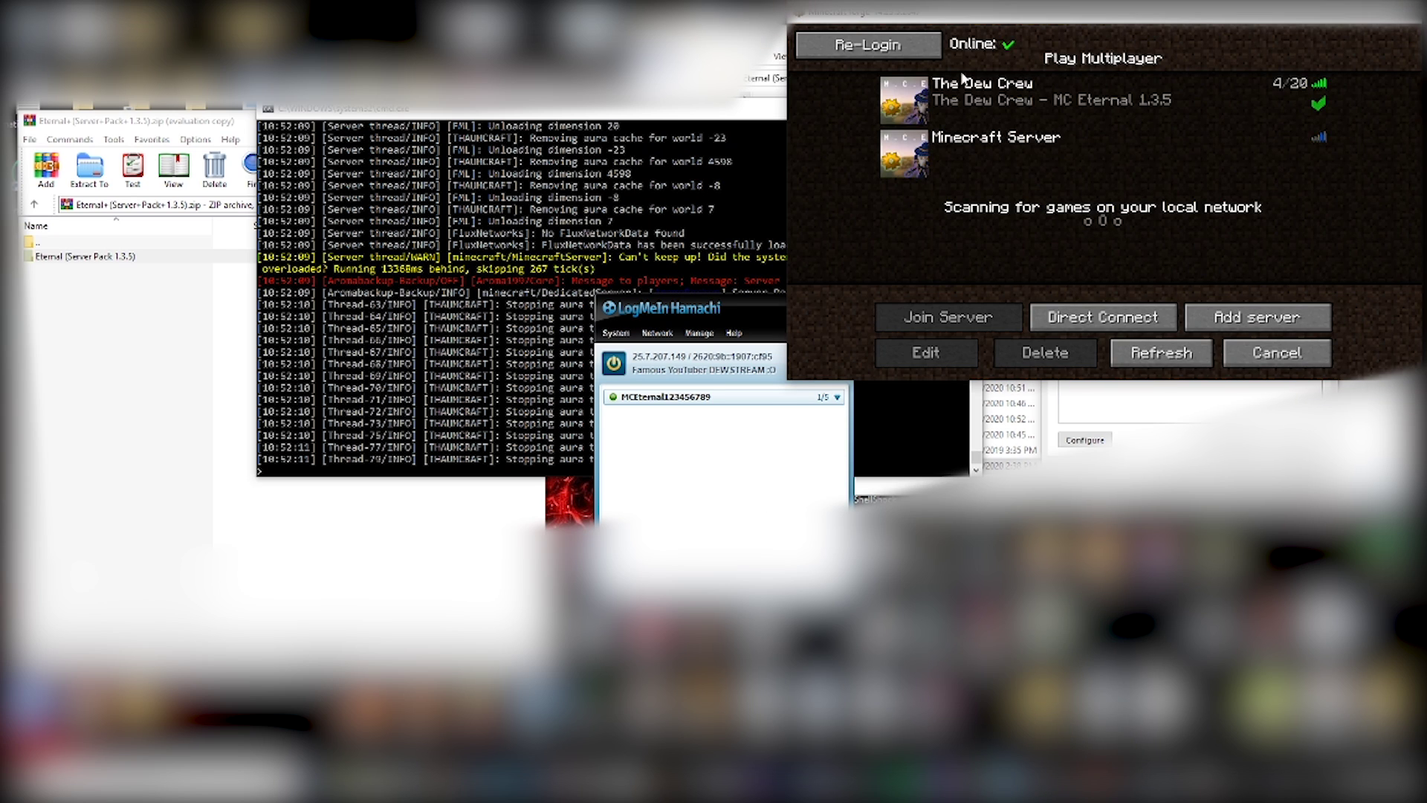
{"action": "mouse_move", "coordinate": [1061, 101]}
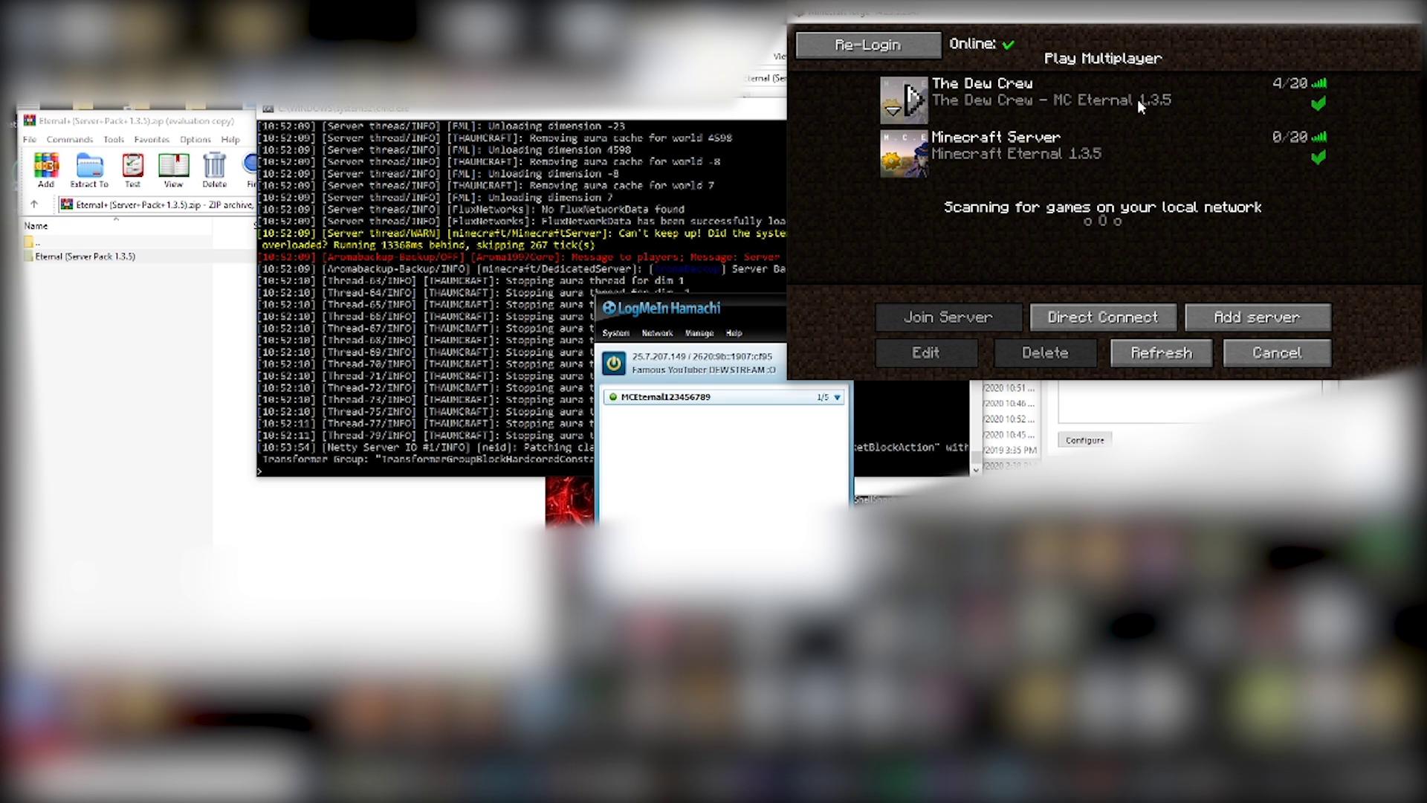
{"action": "mouse_move", "coordinate": [1308, 164]}
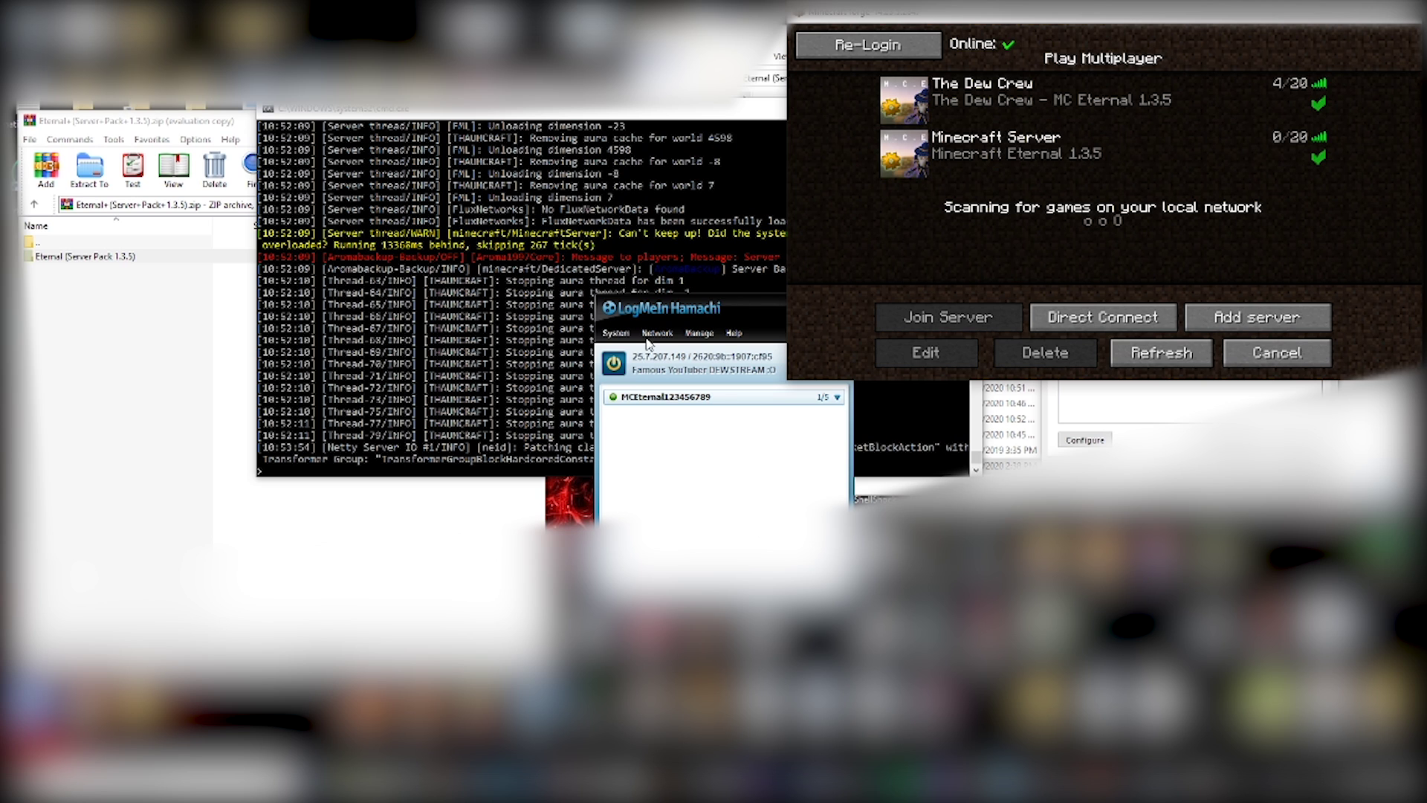
{"action": "left_click_drag", "start_coordinate": [757, 308], "coordinate": [186, 499]}
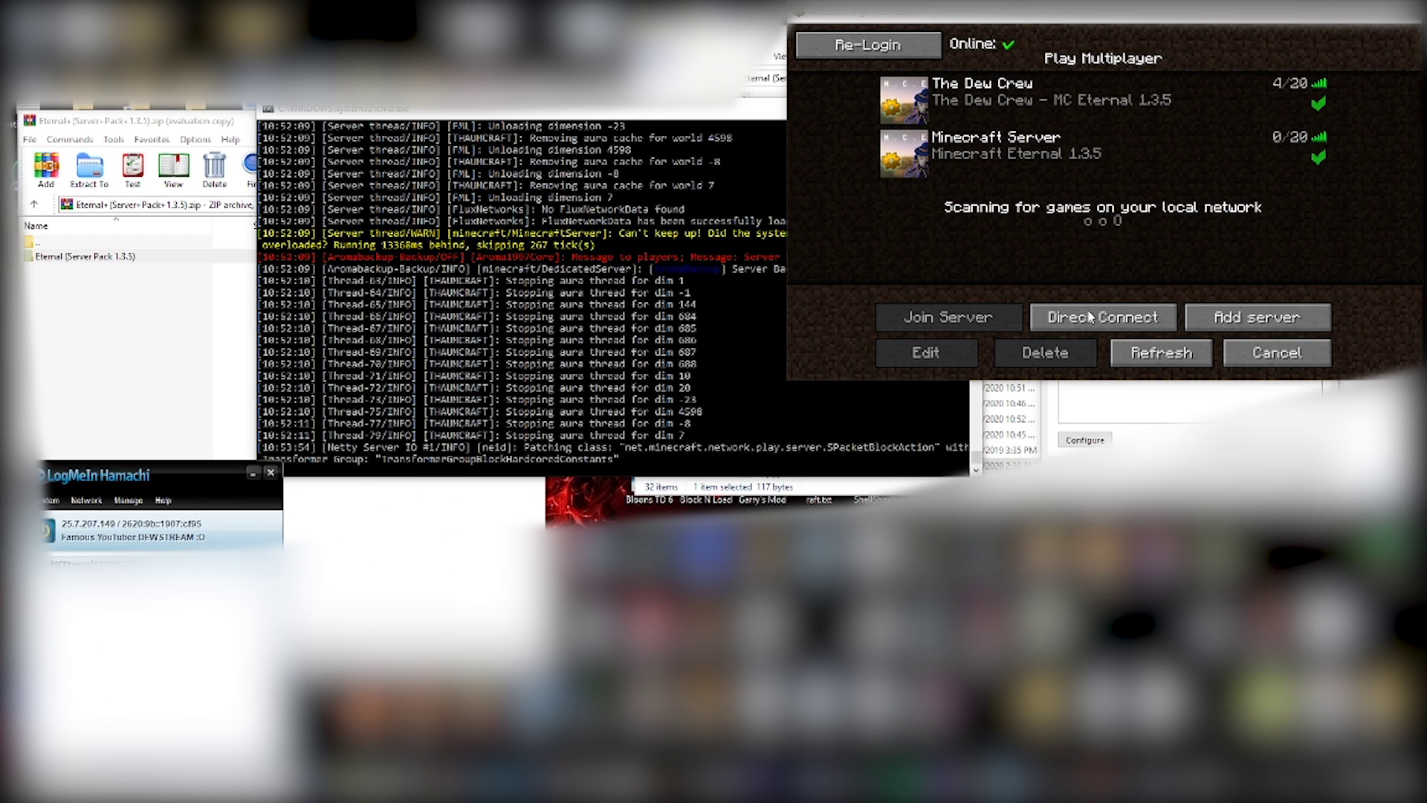
{"action": "left_click", "coordinate": [1068, 164]}
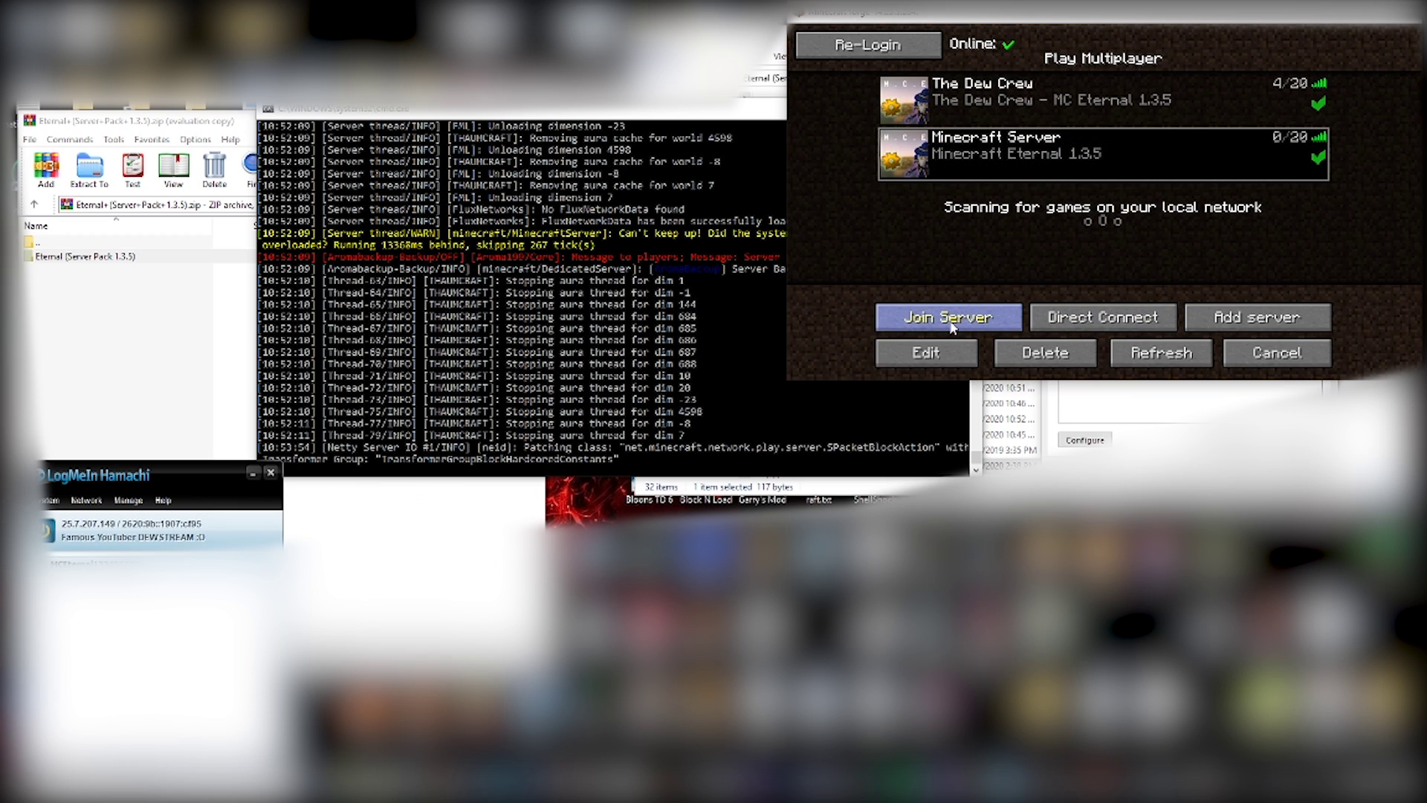
{"action": "left_click", "coordinate": [950, 321]}
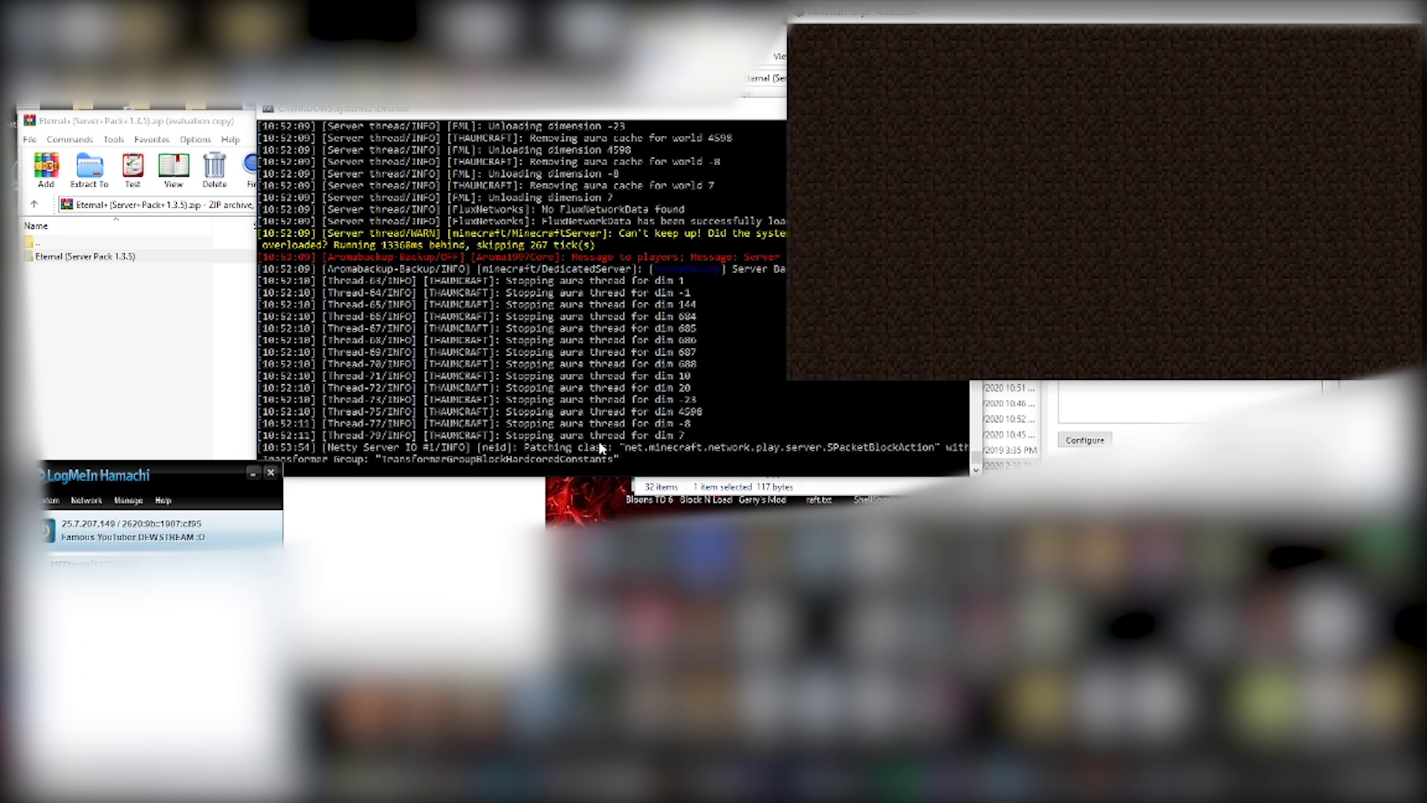
- Nudge the server console up and left while the world loads and the player spawns
{"action": "left_click_drag", "start_coordinate": [652, 109], "coordinate": [597, 68]}
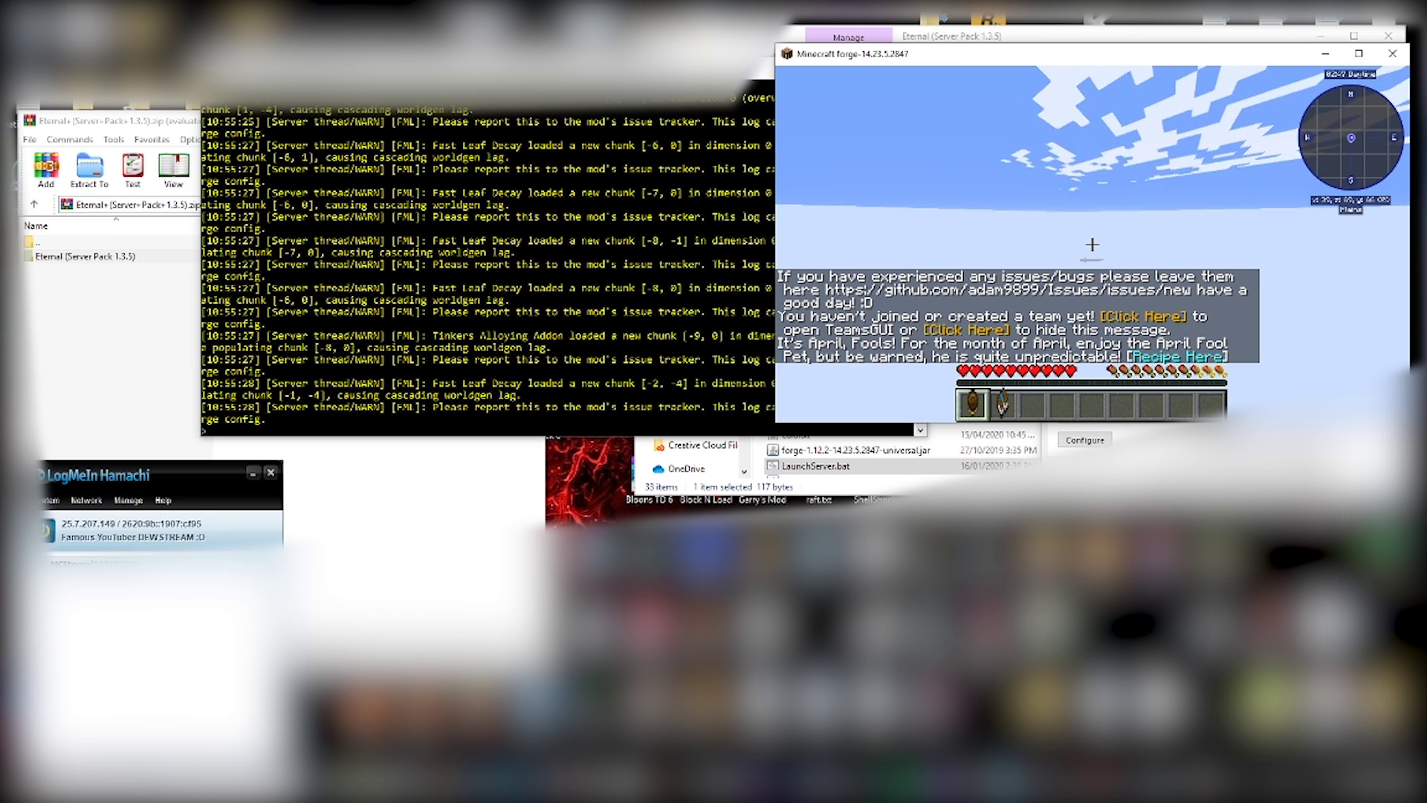
- Select hotbar slot 4, send /t in chat to get the no-permission message, then reopen chat
{"action": "key", "text": "4"}
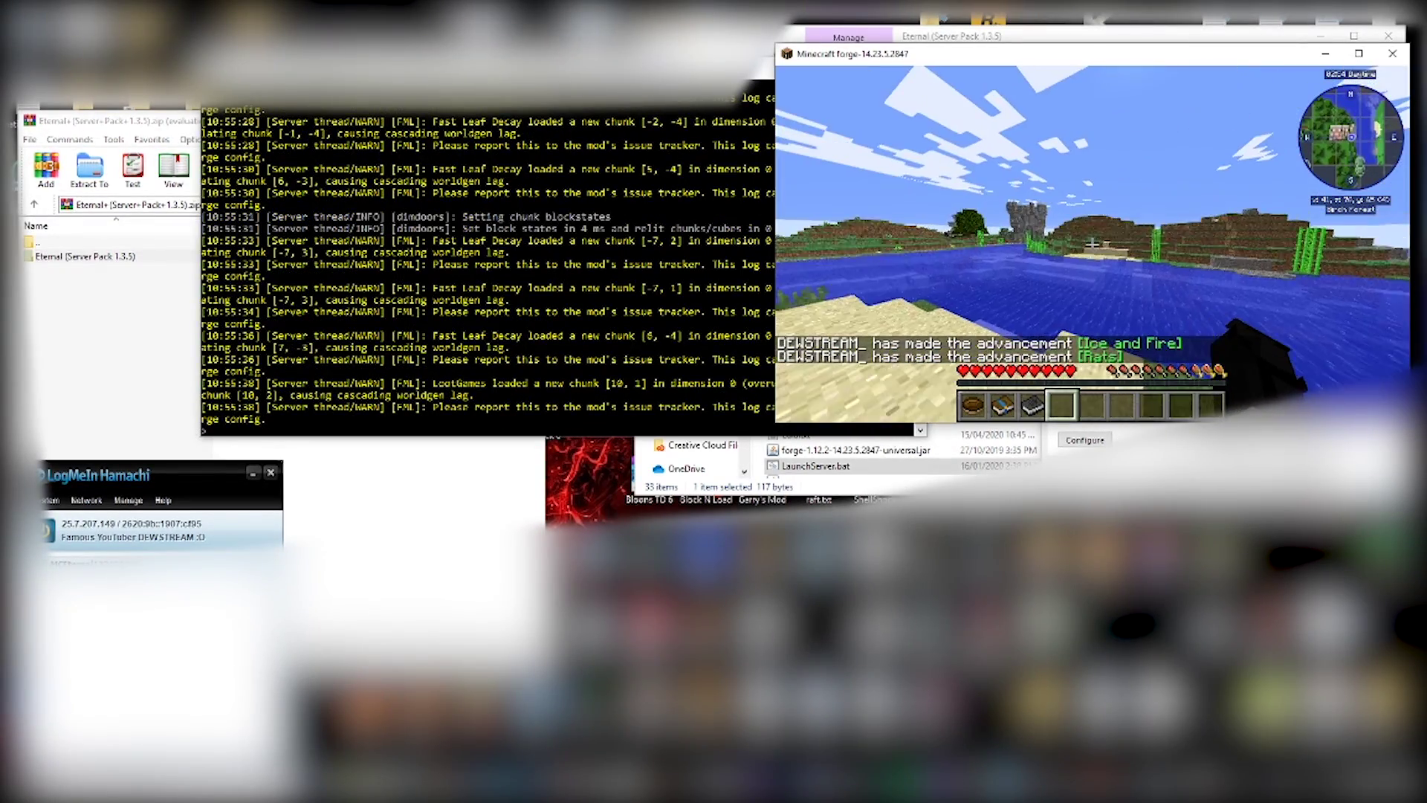
{"action": "type", "text": "/t"}
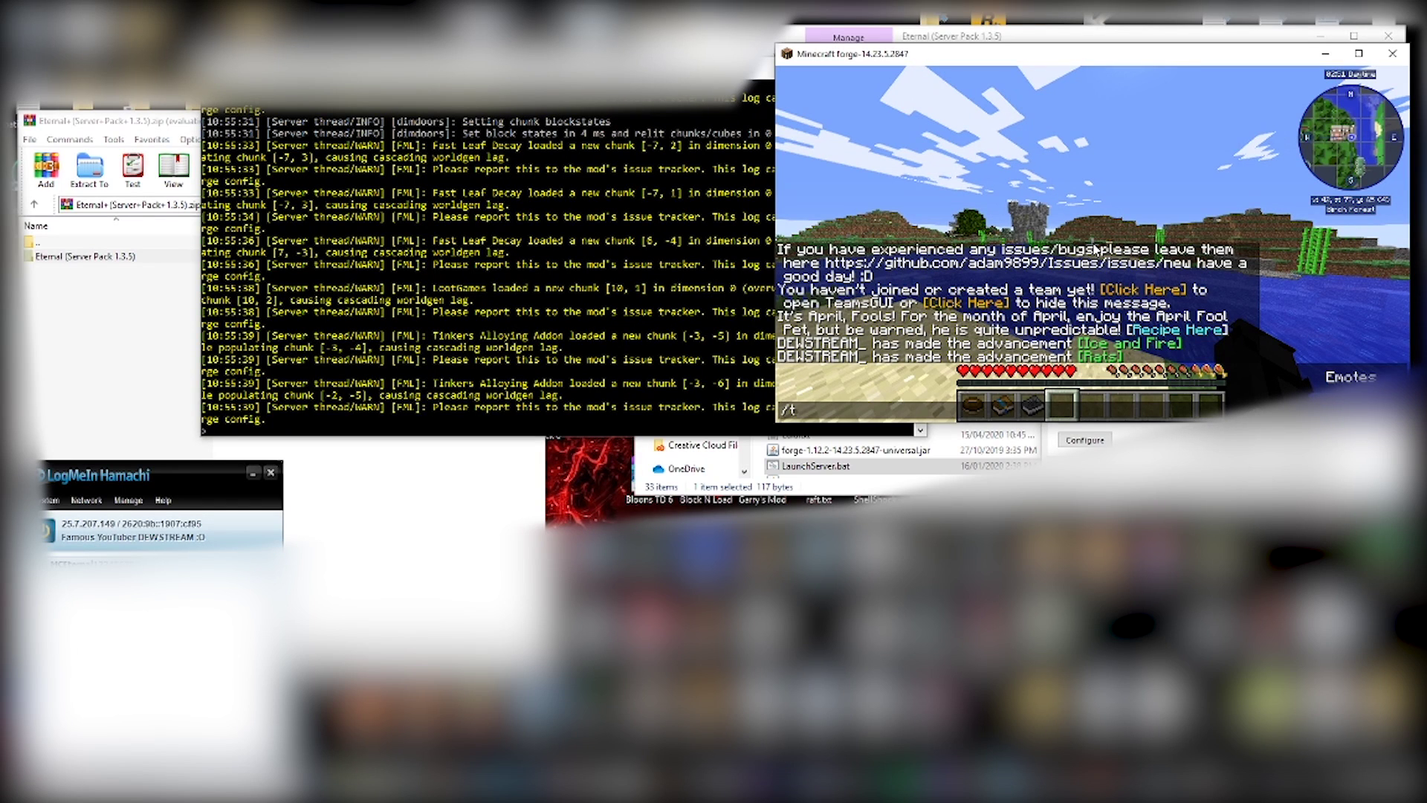
{"action": "key", "text": "Return"}
{"action": "key", "text": "t"}
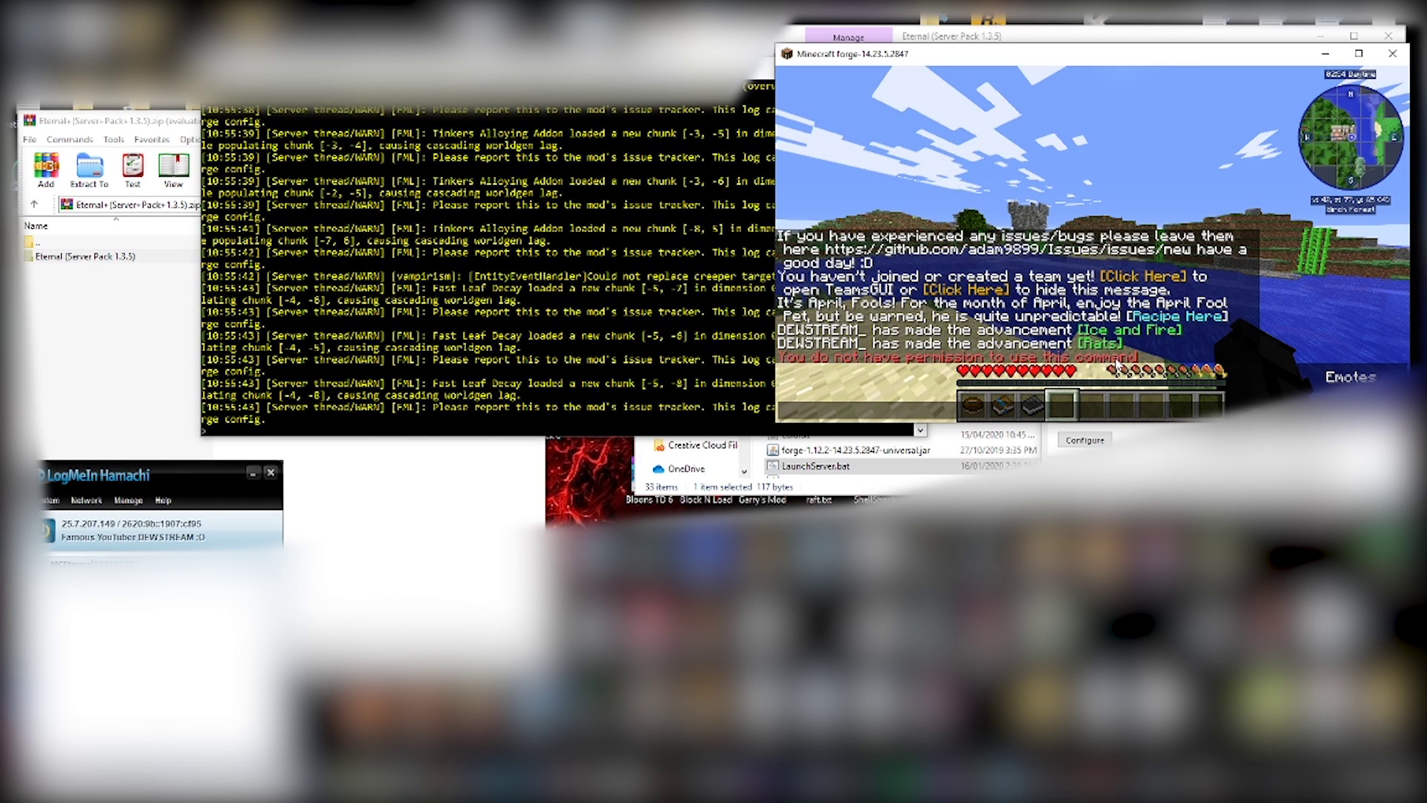
- Run op with your player name in the server console, then return to Minecraft
{"action": "left_click", "coordinate": [565, 432]}
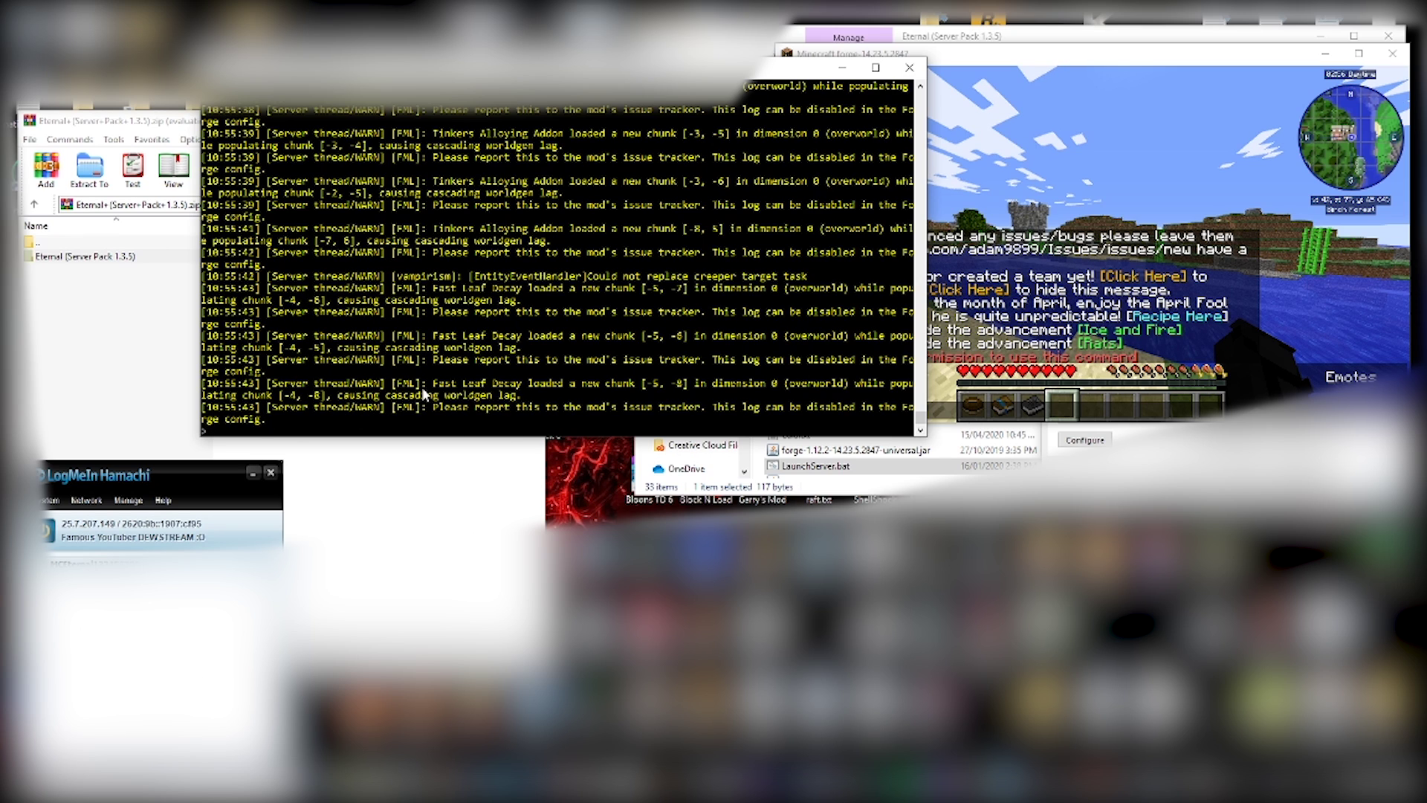
{"action": "type", "text": "op dew"}
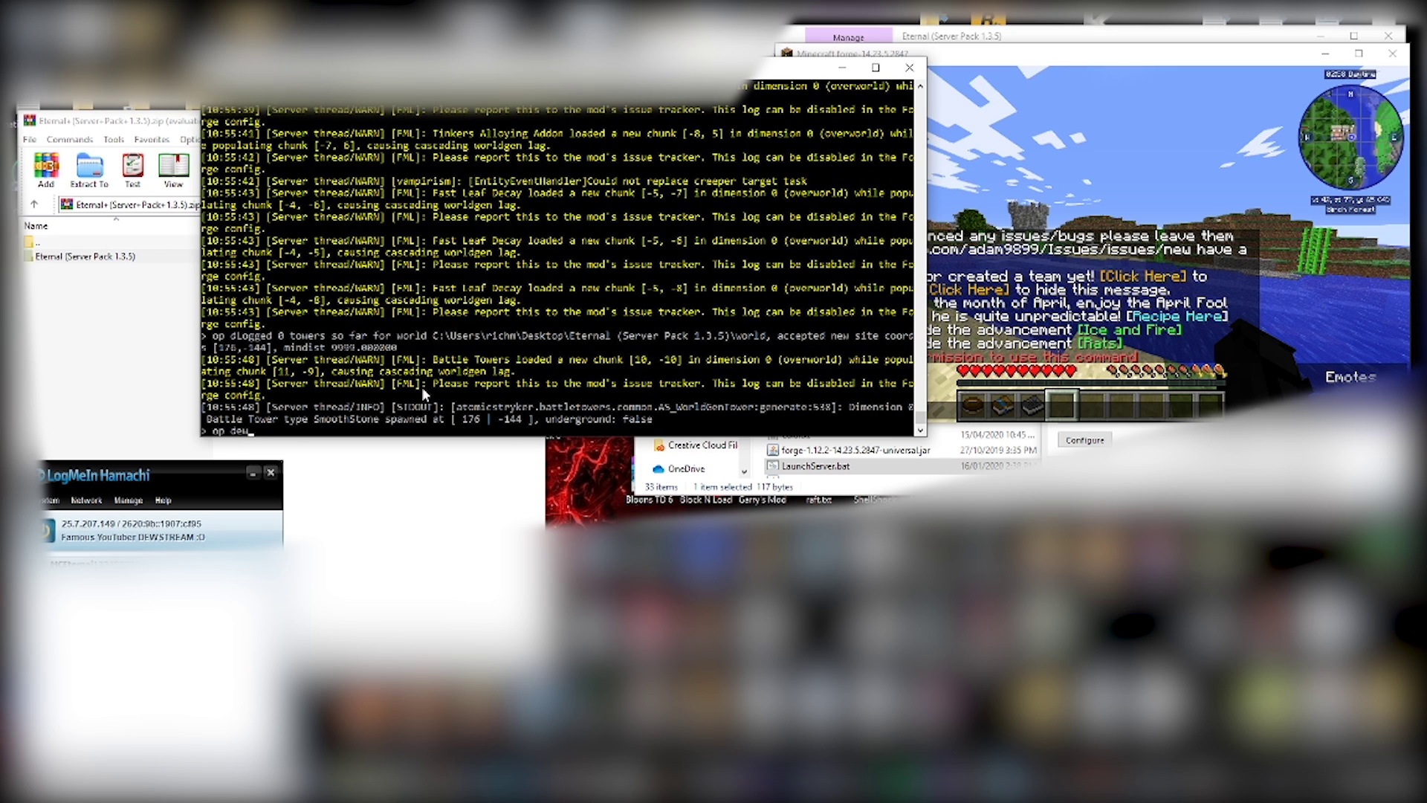
{"action": "type", "text": "stream"}
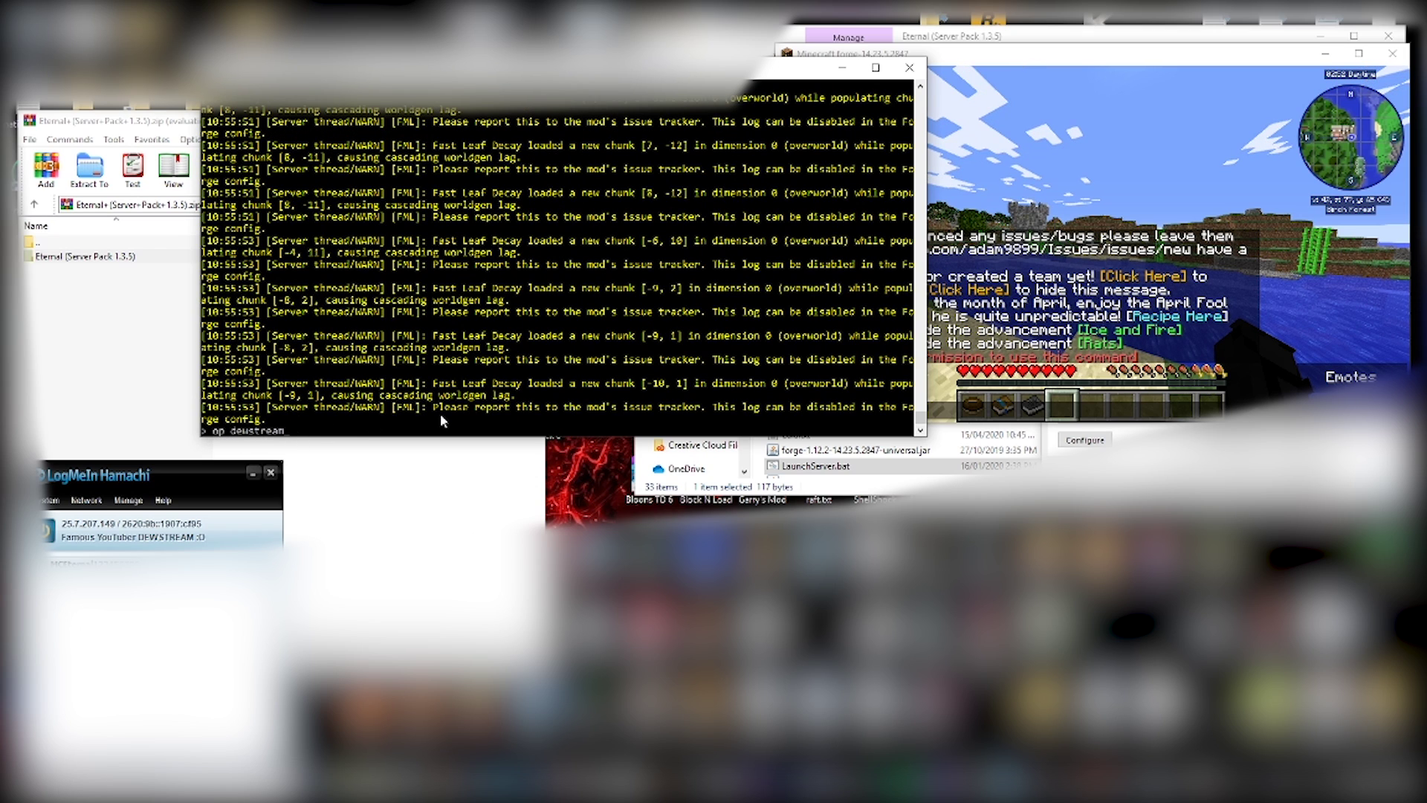
{"action": "key", "text": "Return"}
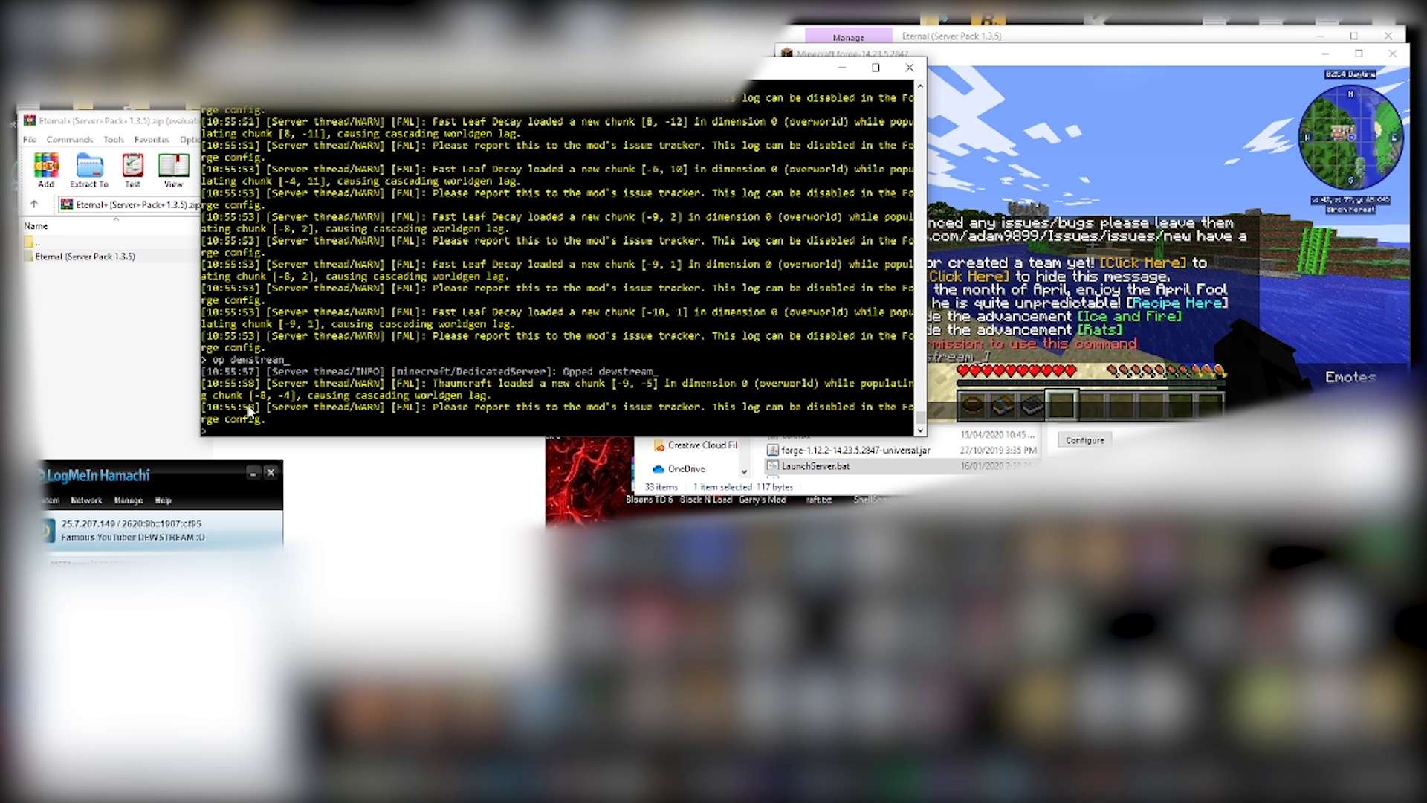
{"action": "left_click", "coordinate": [1083, 69]}
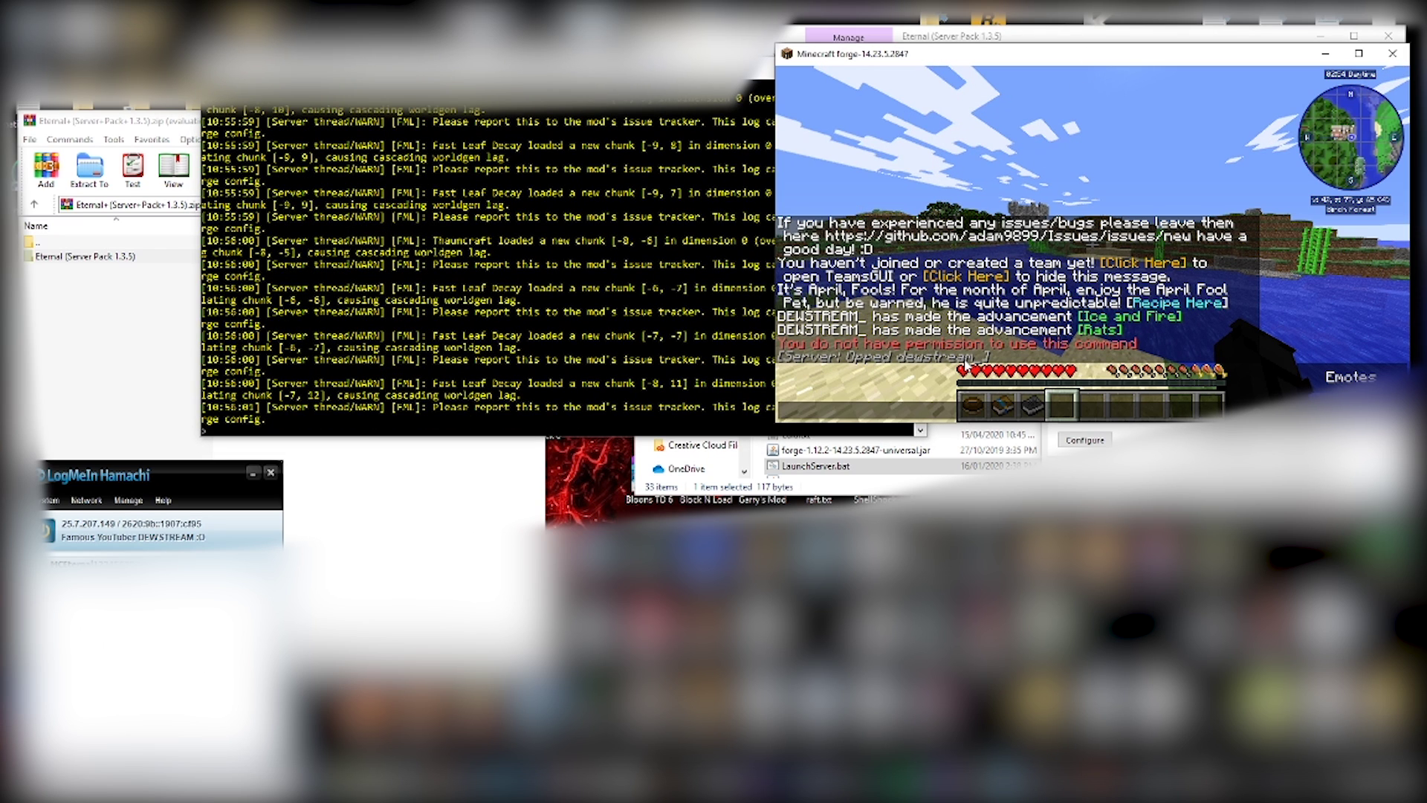
- Run /tps in chat to list 20.00 TPS for every dimension, then close chat
{"action": "type", "text": "/tps"}
{"action": "key", "text": "Return"}
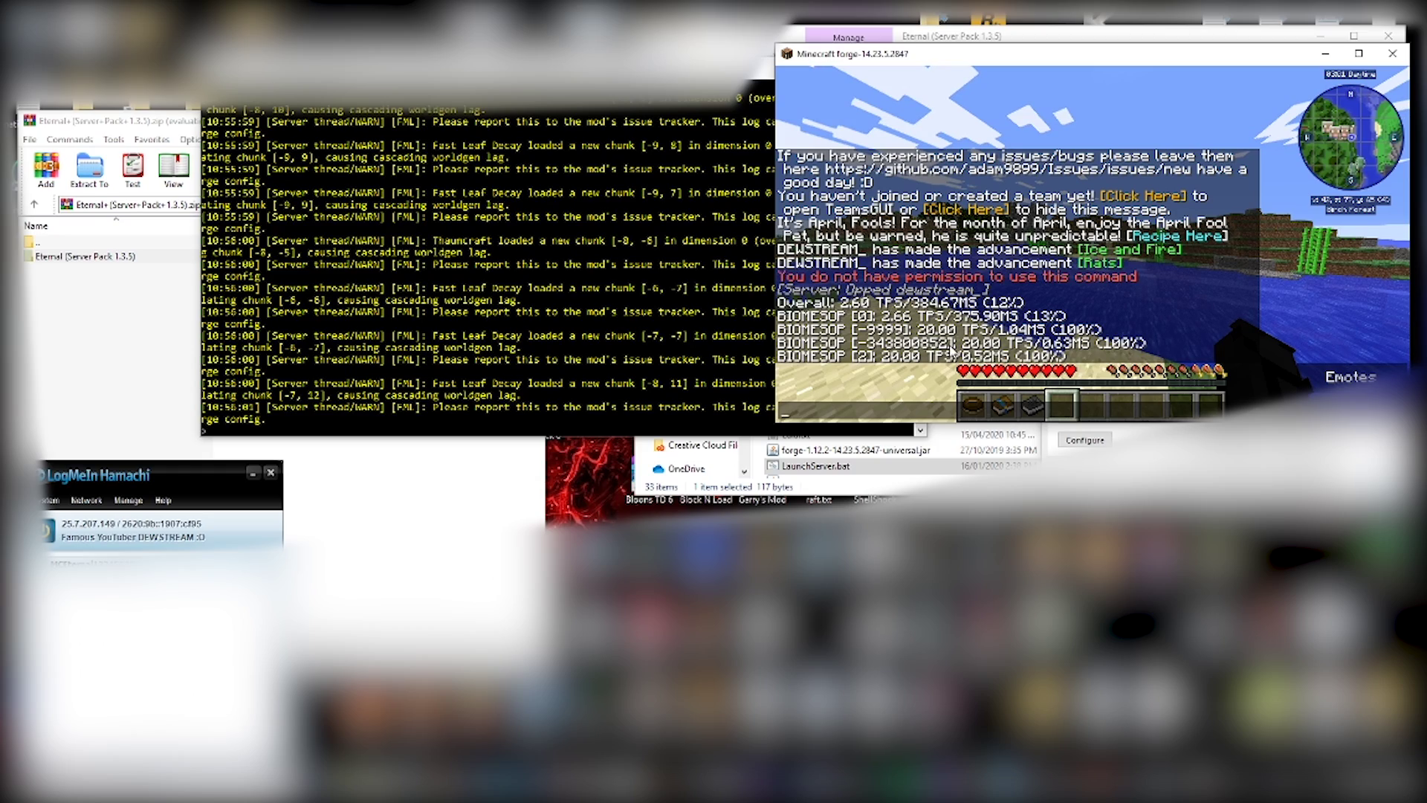
{"action": "key", "text": "Escape"}
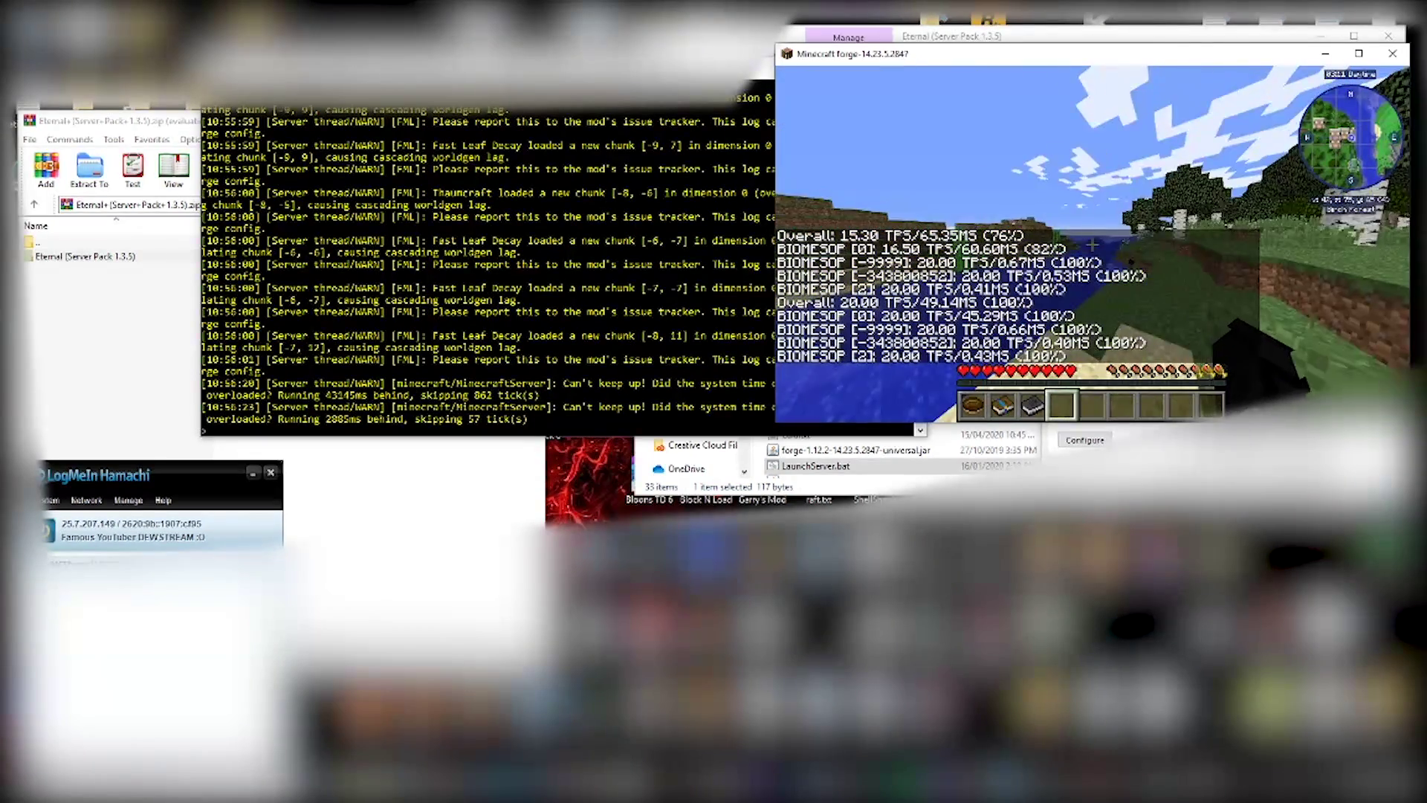
{"action": "key", "text": "Escape"}
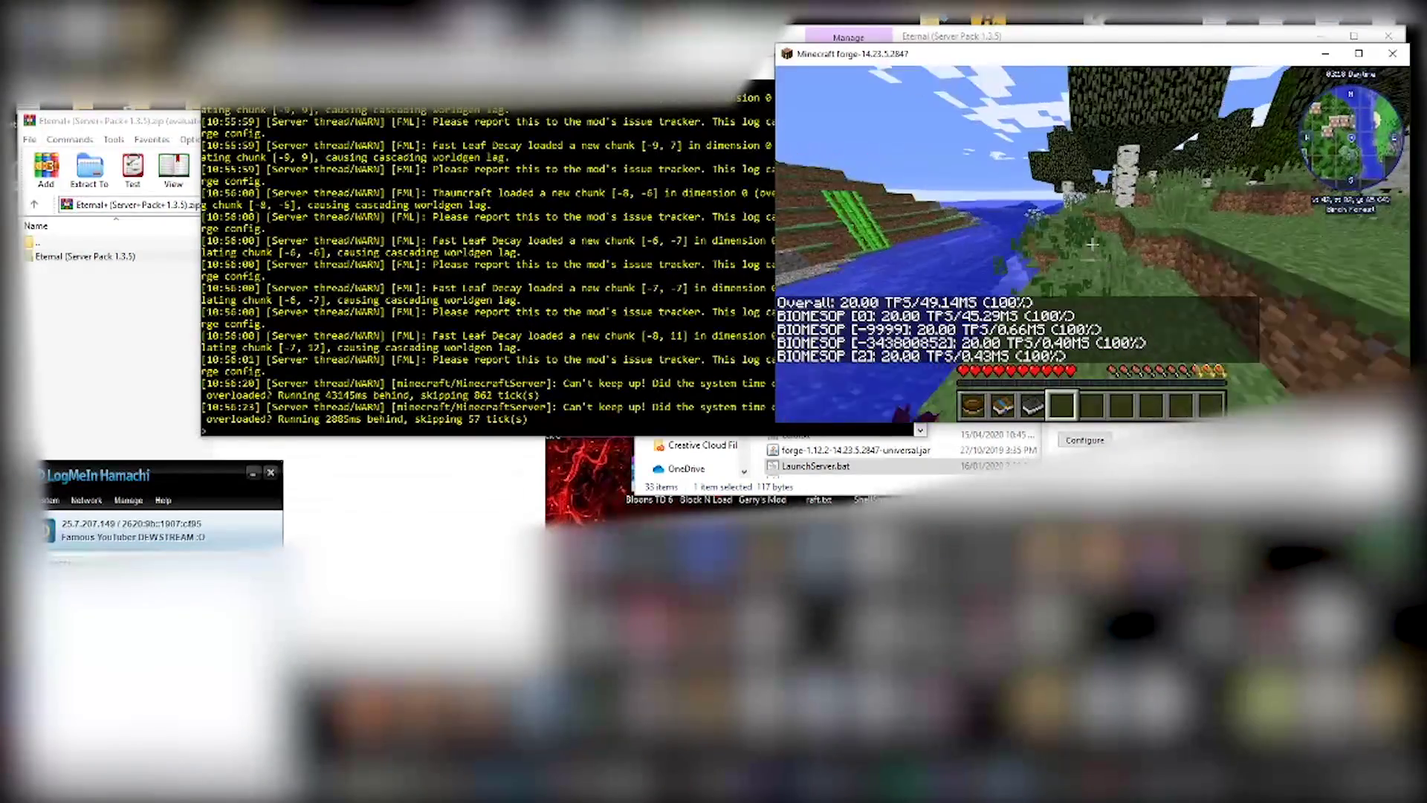
- Mine the grass blocks in front of the player to collect five dirt blocks
{"action": "left_click", "coordinate": [1091, 243]}
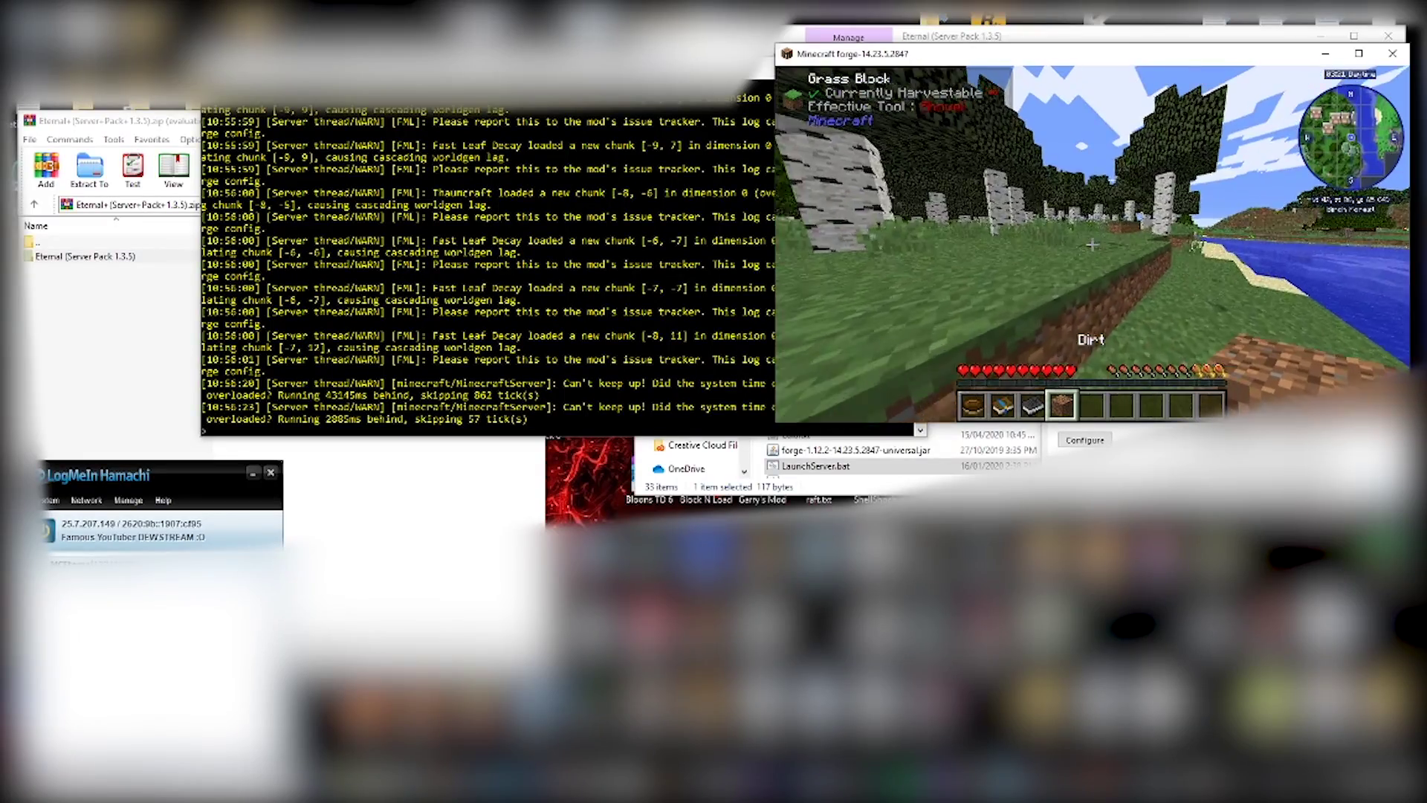
{"action": "scroll", "coordinate": [1092, 243], "scroll_direction": "down", "scroll_amount": 1}
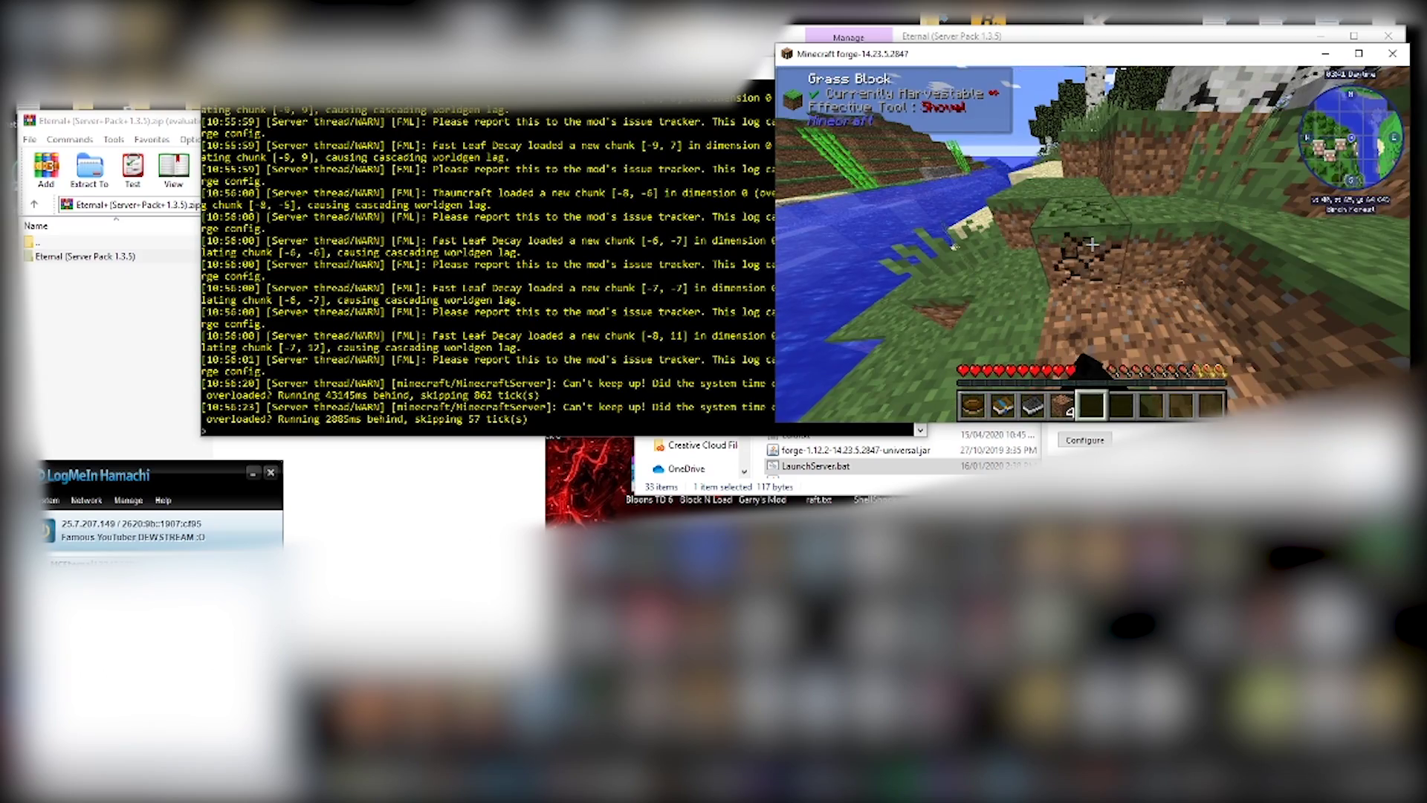
{"action": "left_click", "coordinate": [1092, 244]}
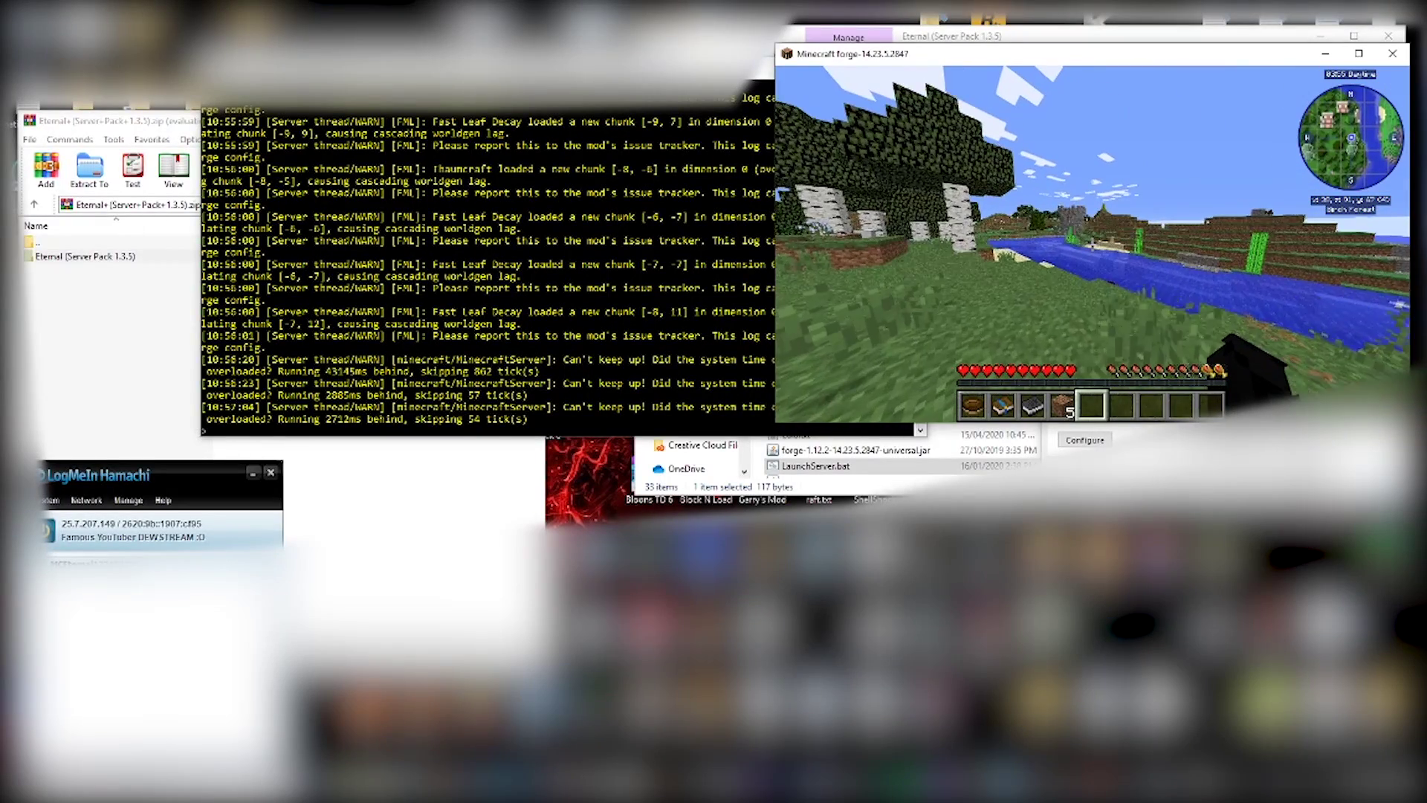
- Open whitelist.json from the server files folder, confirm it is empty, and close it
{"action": "key", "text": "e"}
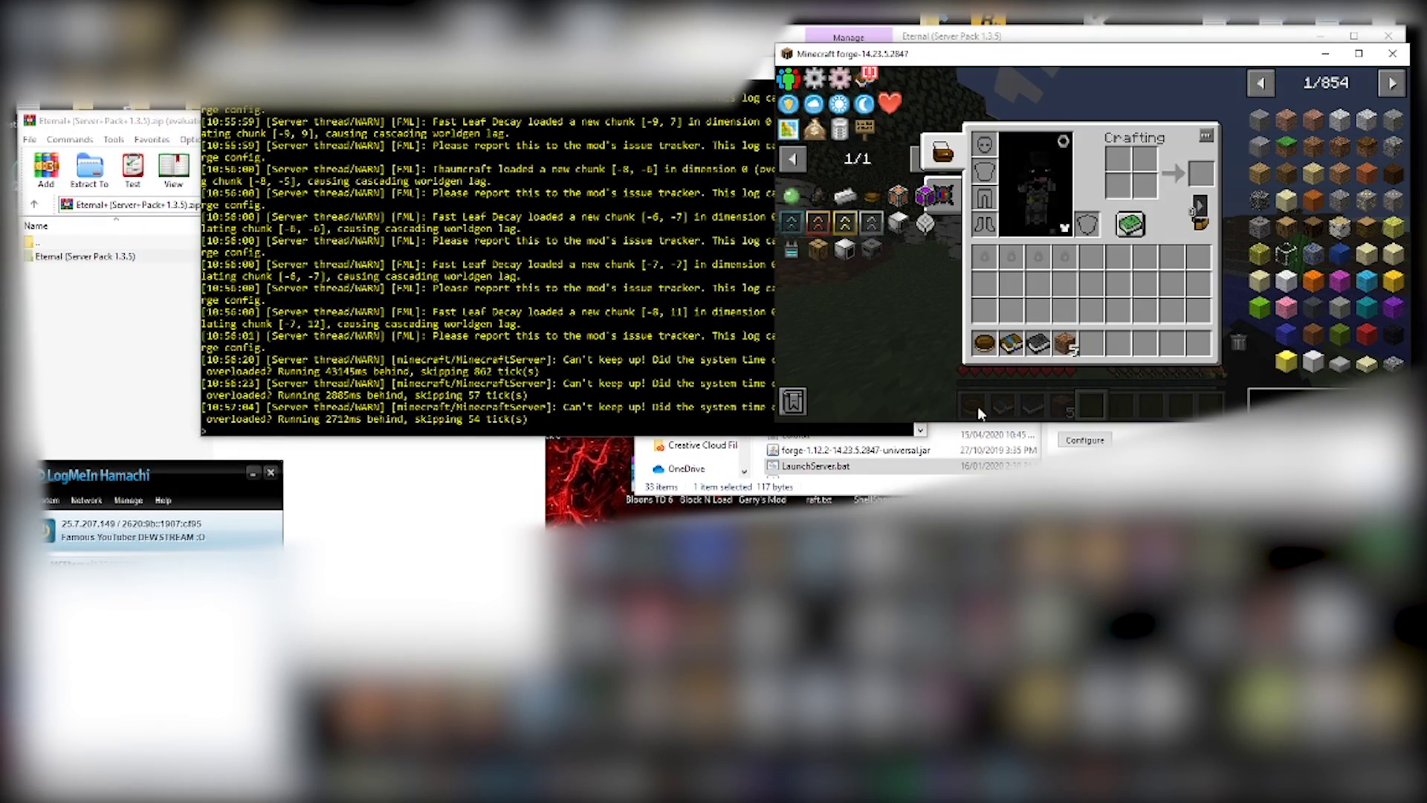
{"action": "left_click", "coordinate": [907, 491]}
{"action": "scroll", "coordinate": [925, 416], "scroll_direction": "down", "scroll_amount": 3}
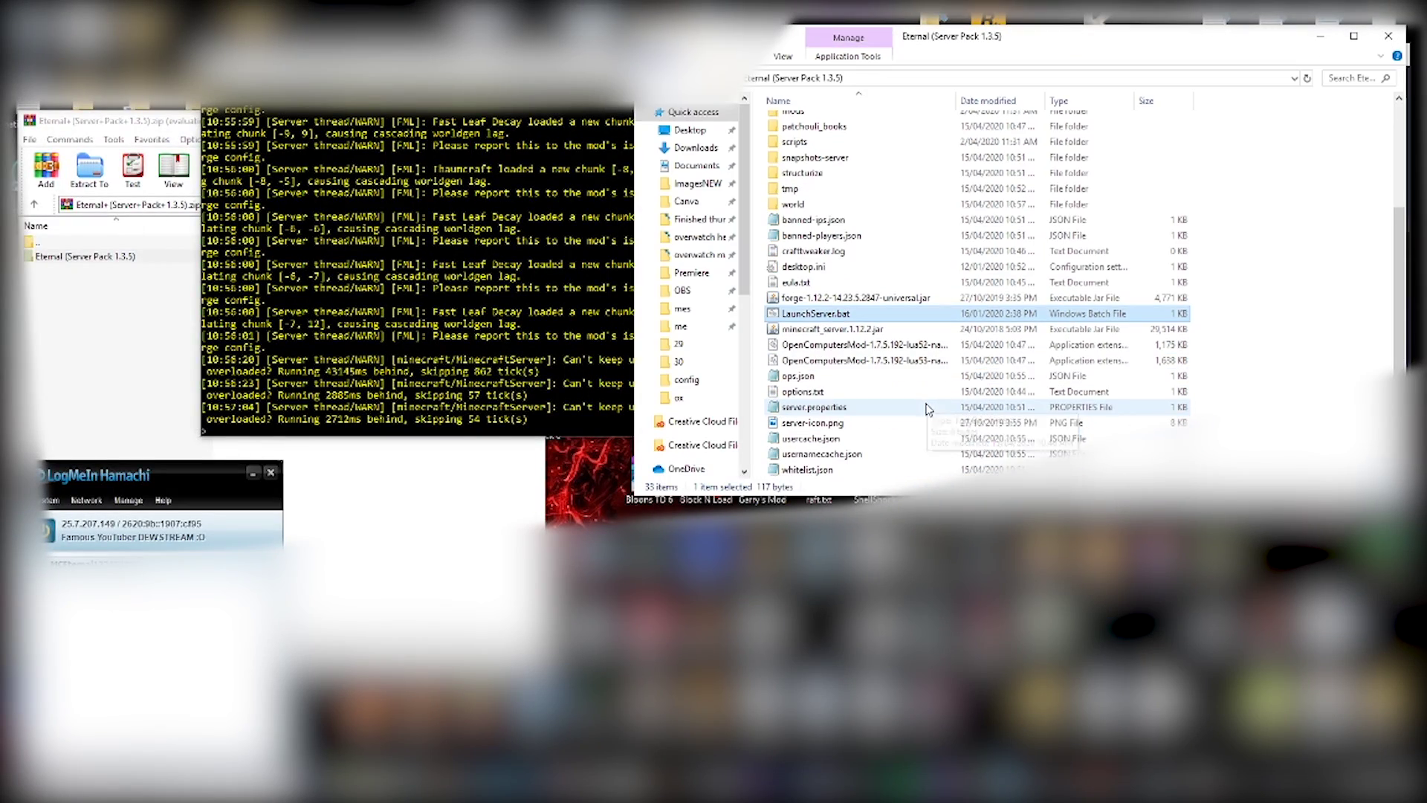
{"action": "double_click", "coordinate": [817, 469]}
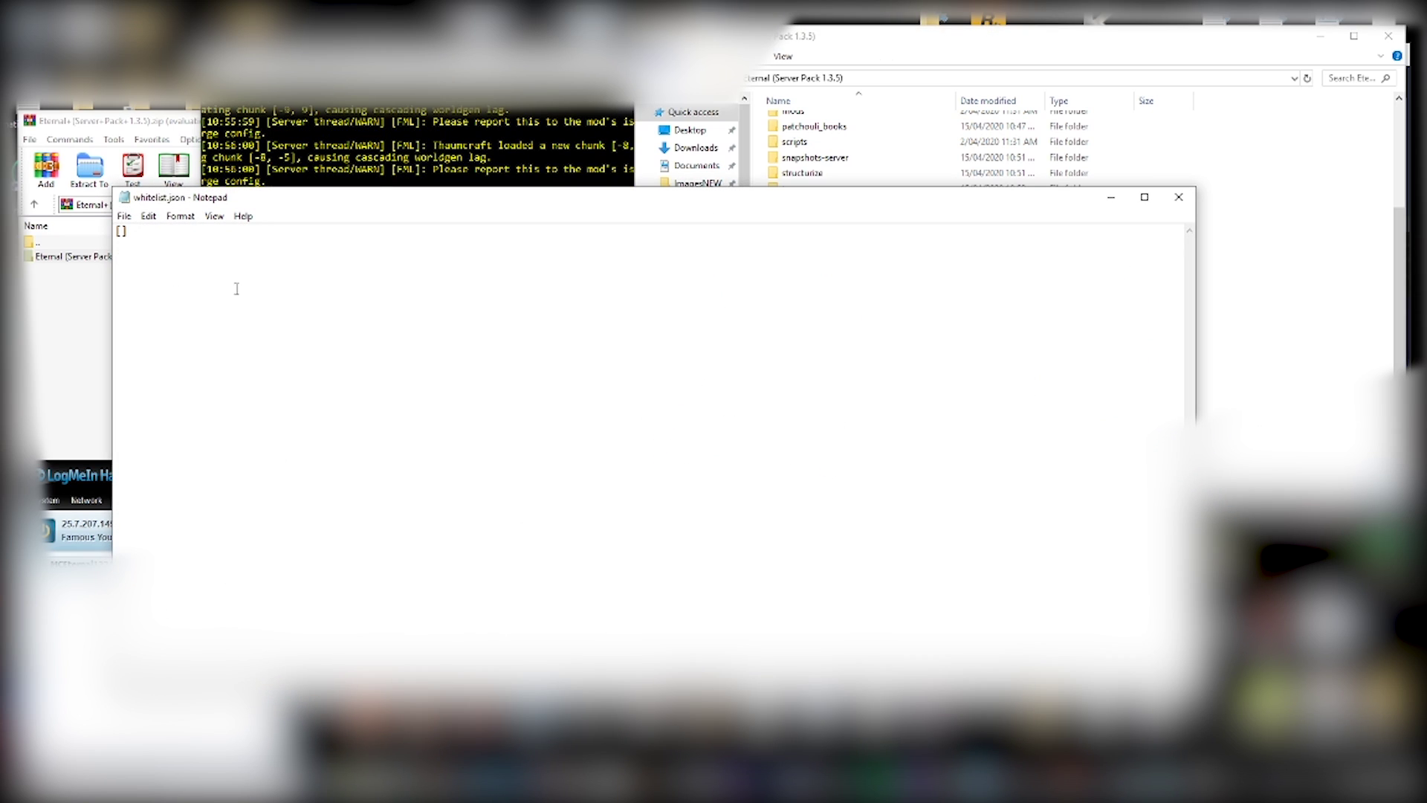
{"action": "left_click", "coordinate": [1178, 197]}
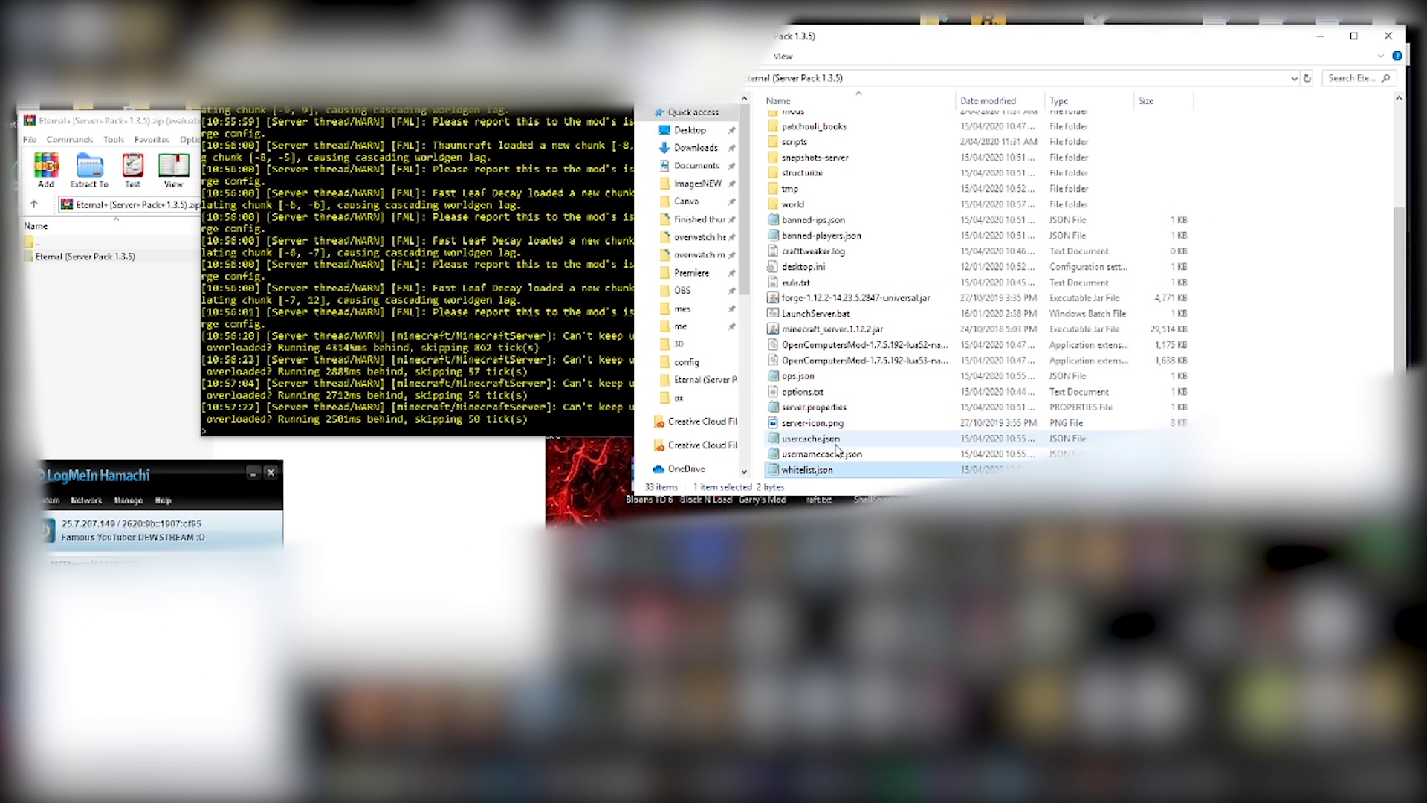
- Open server.properties in Notepad and highlight the white-list=false line
{"action": "double_click", "coordinate": [818, 407]}
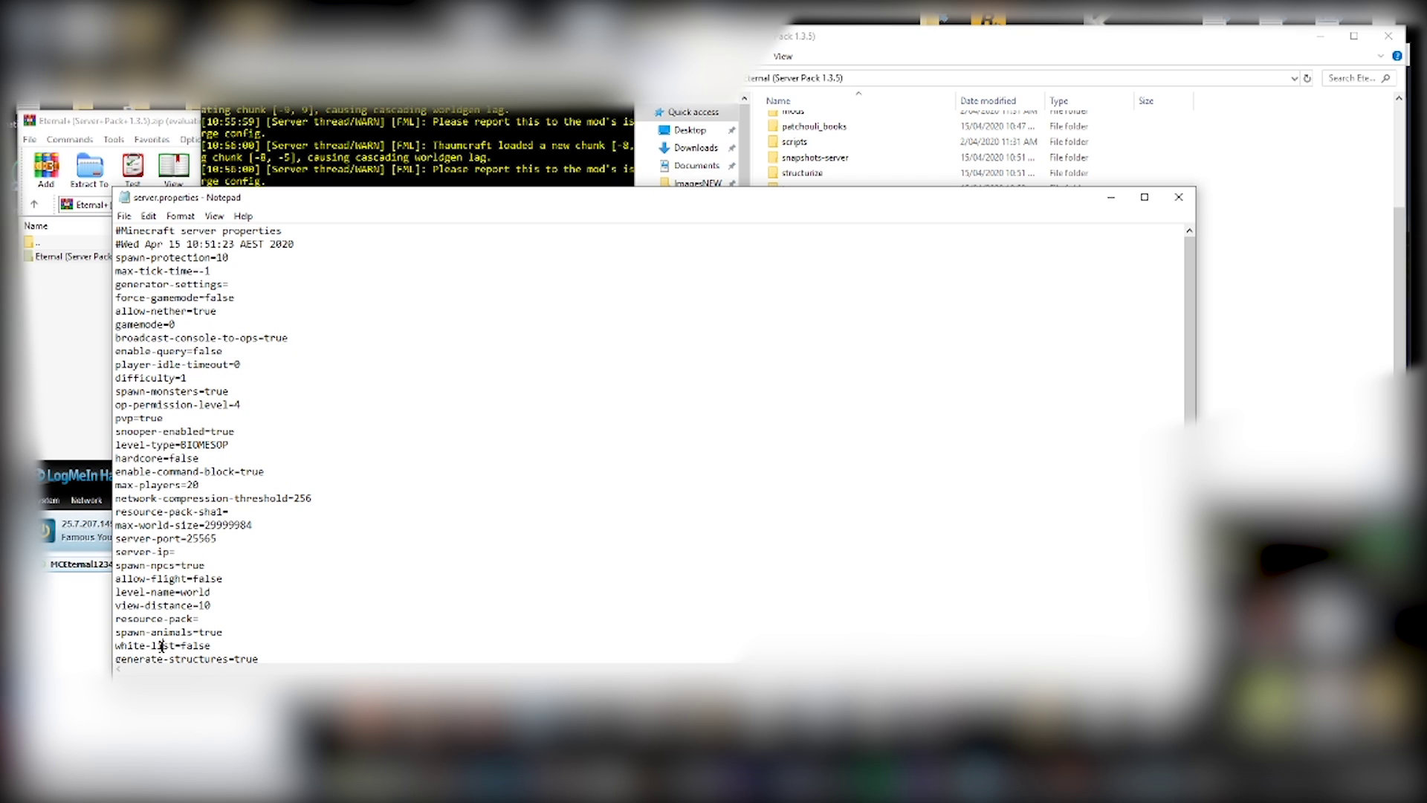
{"action": "left_click_drag", "start_coordinate": [121, 645], "coordinate": [175, 645]}
{"action": "left_click", "coordinate": [185, 645]}
{"action": "key", "text": "Right"}
- Back in Minecraft, run /whitelist add with the friend's player name and check the chat confirmation
{"action": "left_click", "coordinate": [1096, 788]}
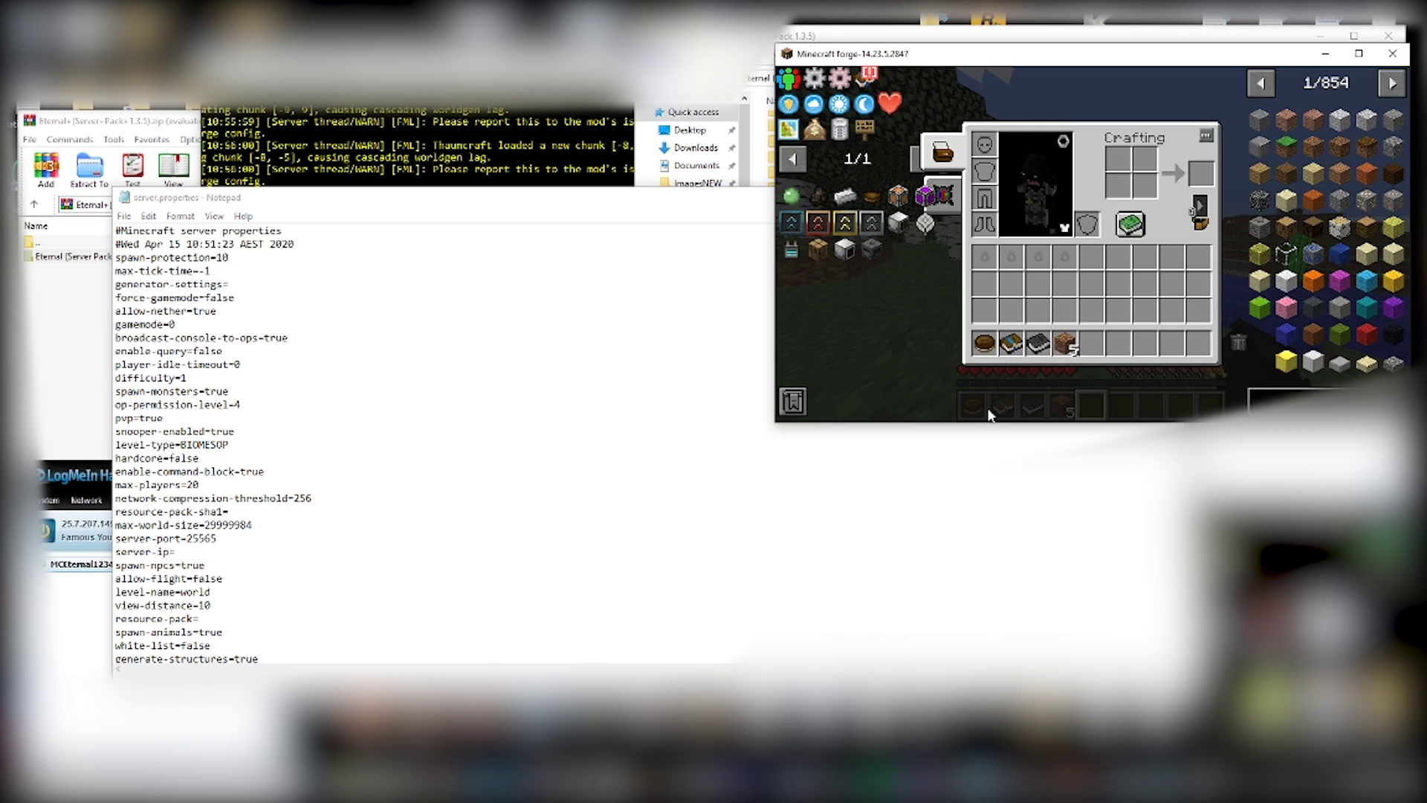
{"action": "key", "text": "e"}
{"action": "key", "text": "slash"}
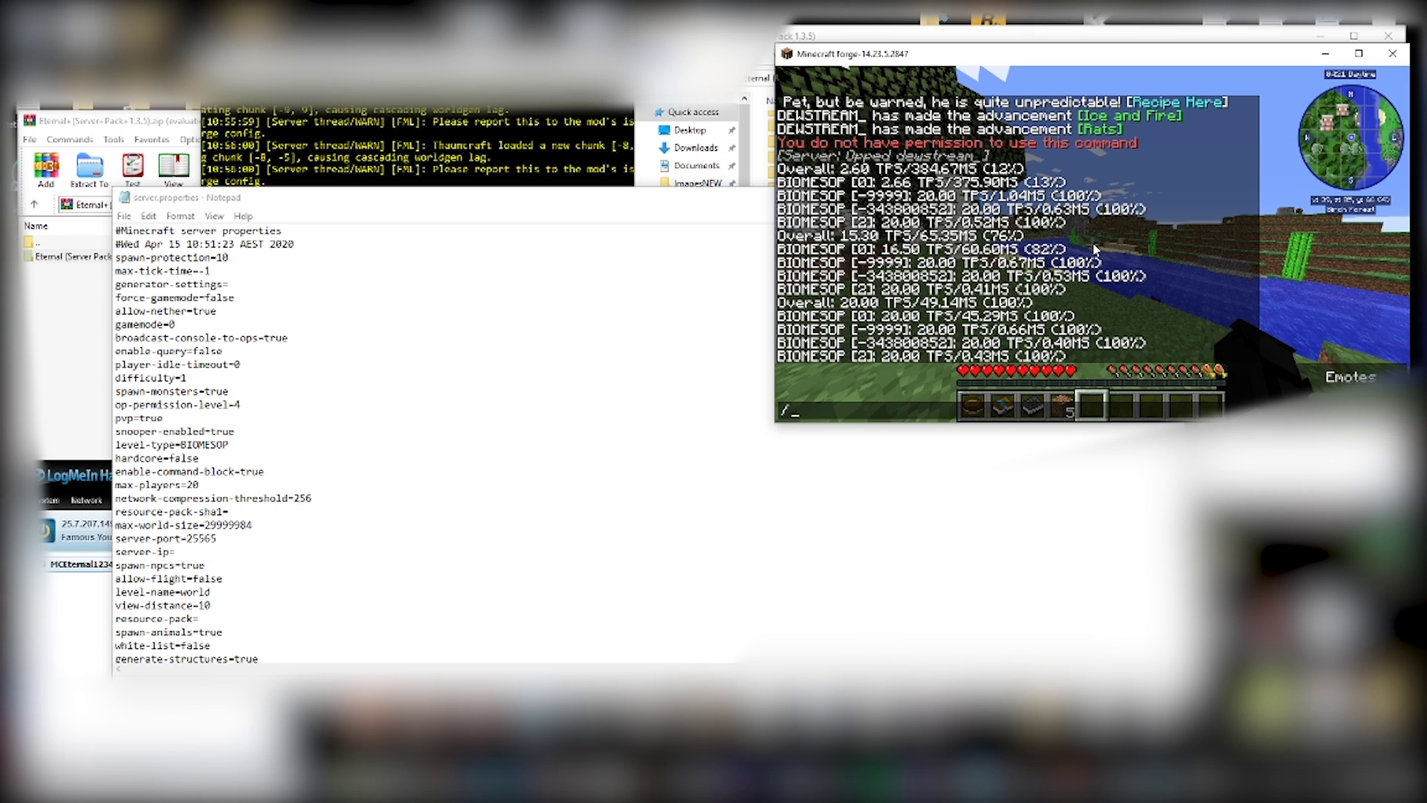
{"action": "type", "text": "whitelist add"}
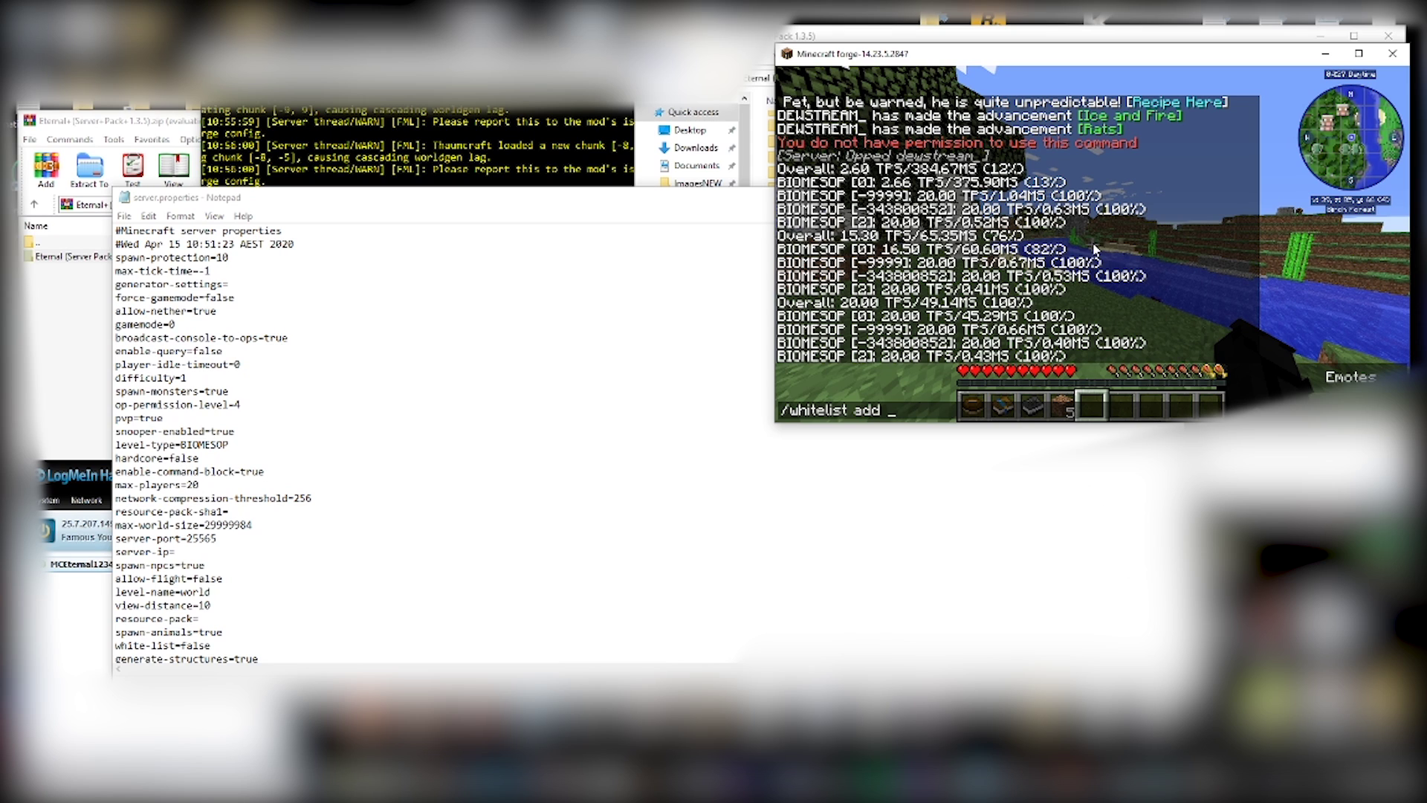
{"action": "type", "text": "pegomax"}
{"action": "key", "text": "Return"}
{"action": "key", "text": "t"}
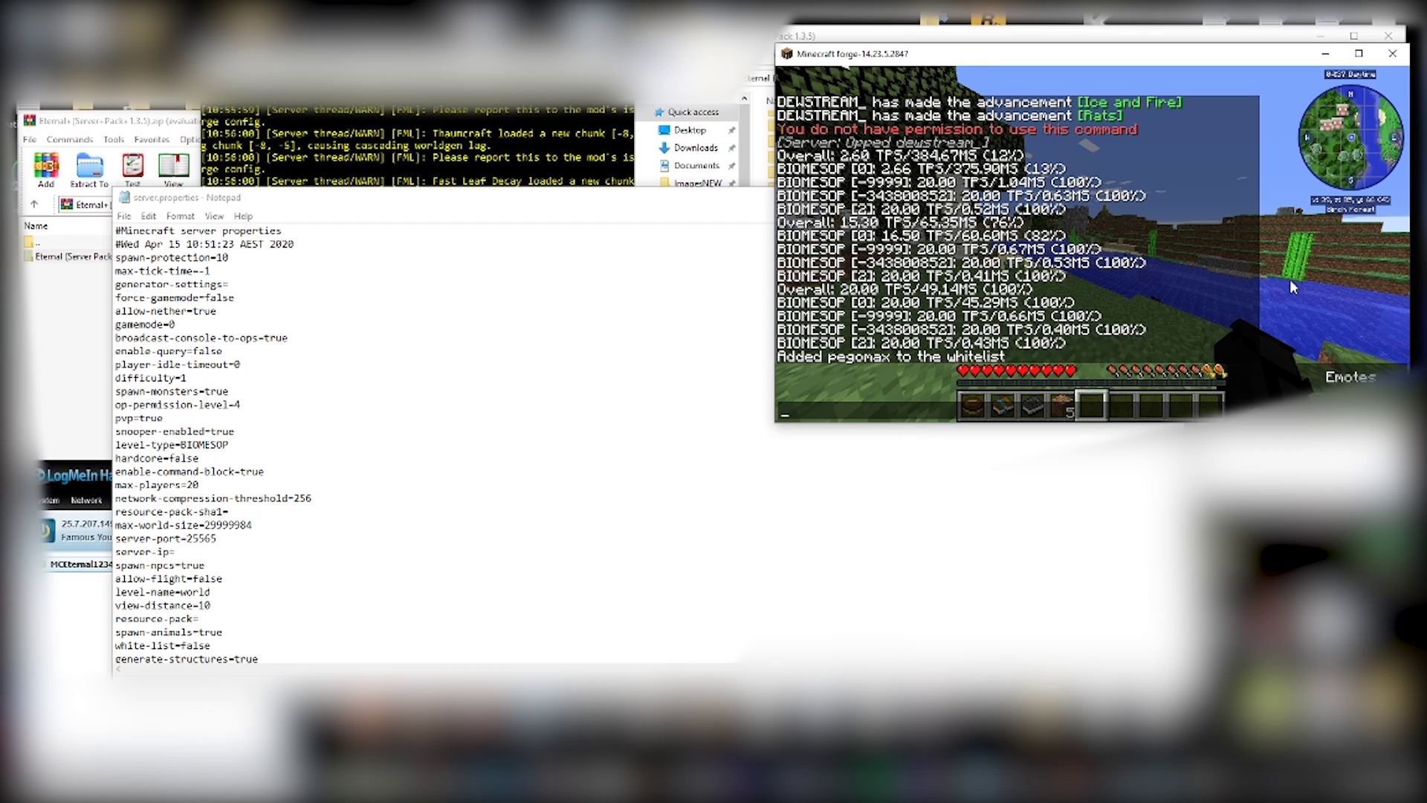
{"action": "key", "text": "Escape"}
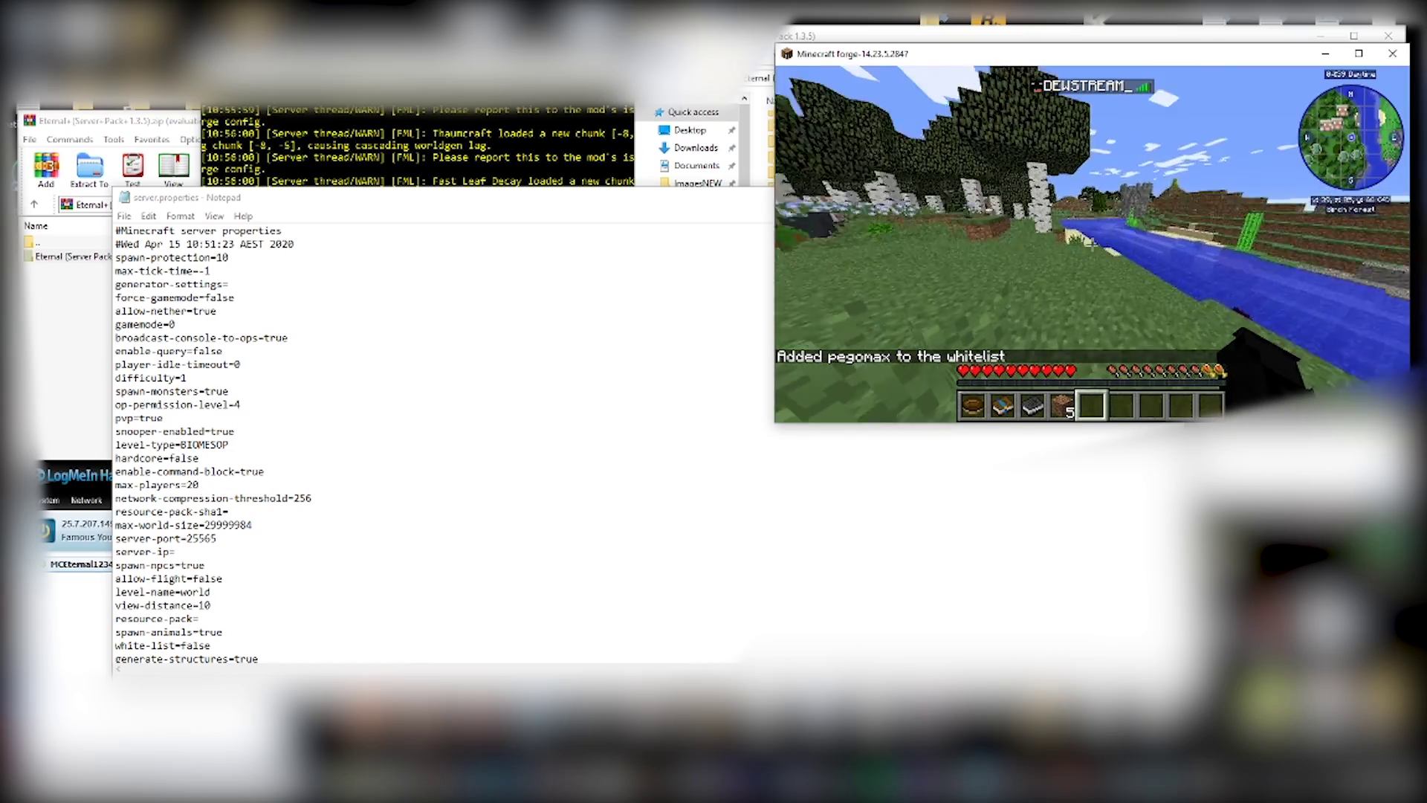
{"action": "key", "text": "w"}
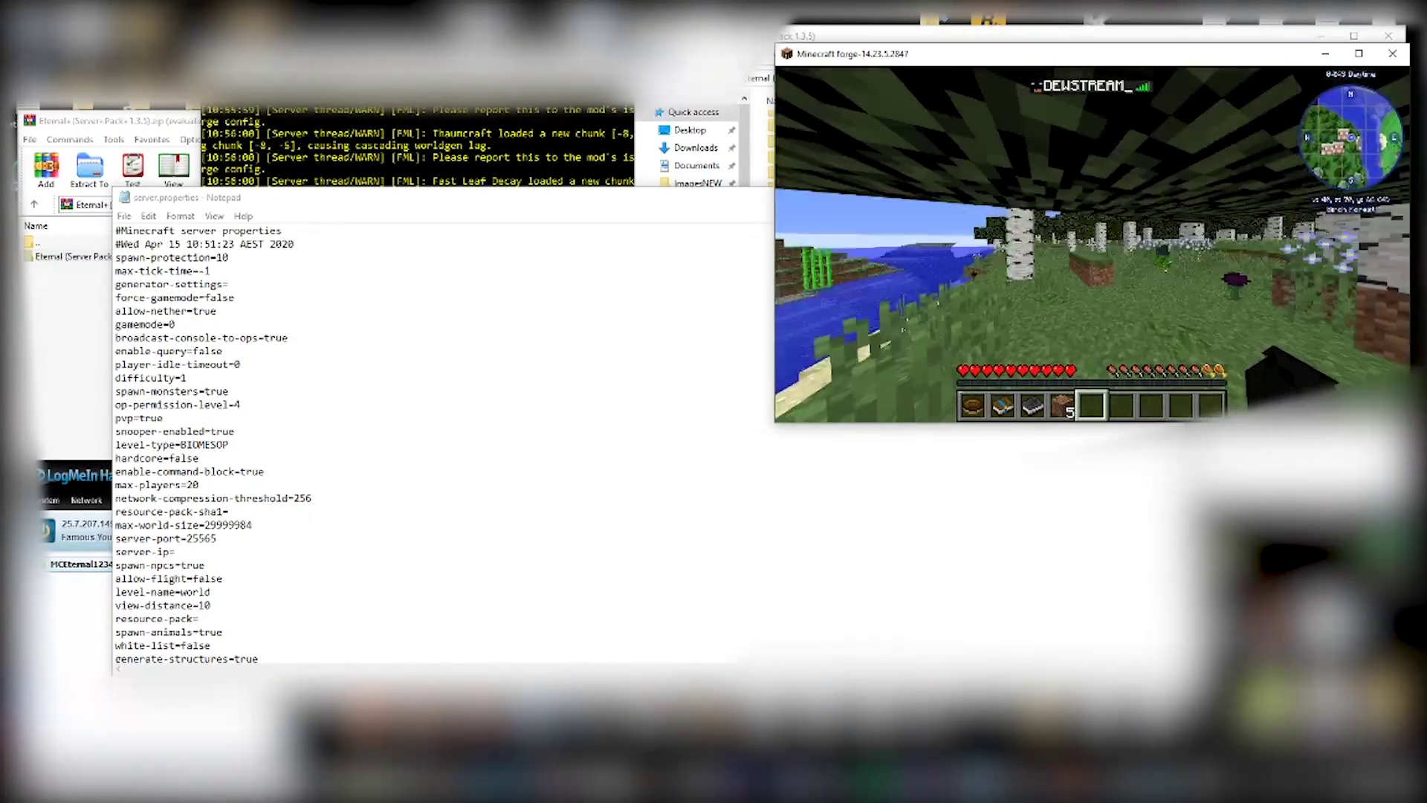
{"action": "key", "text": "w"}
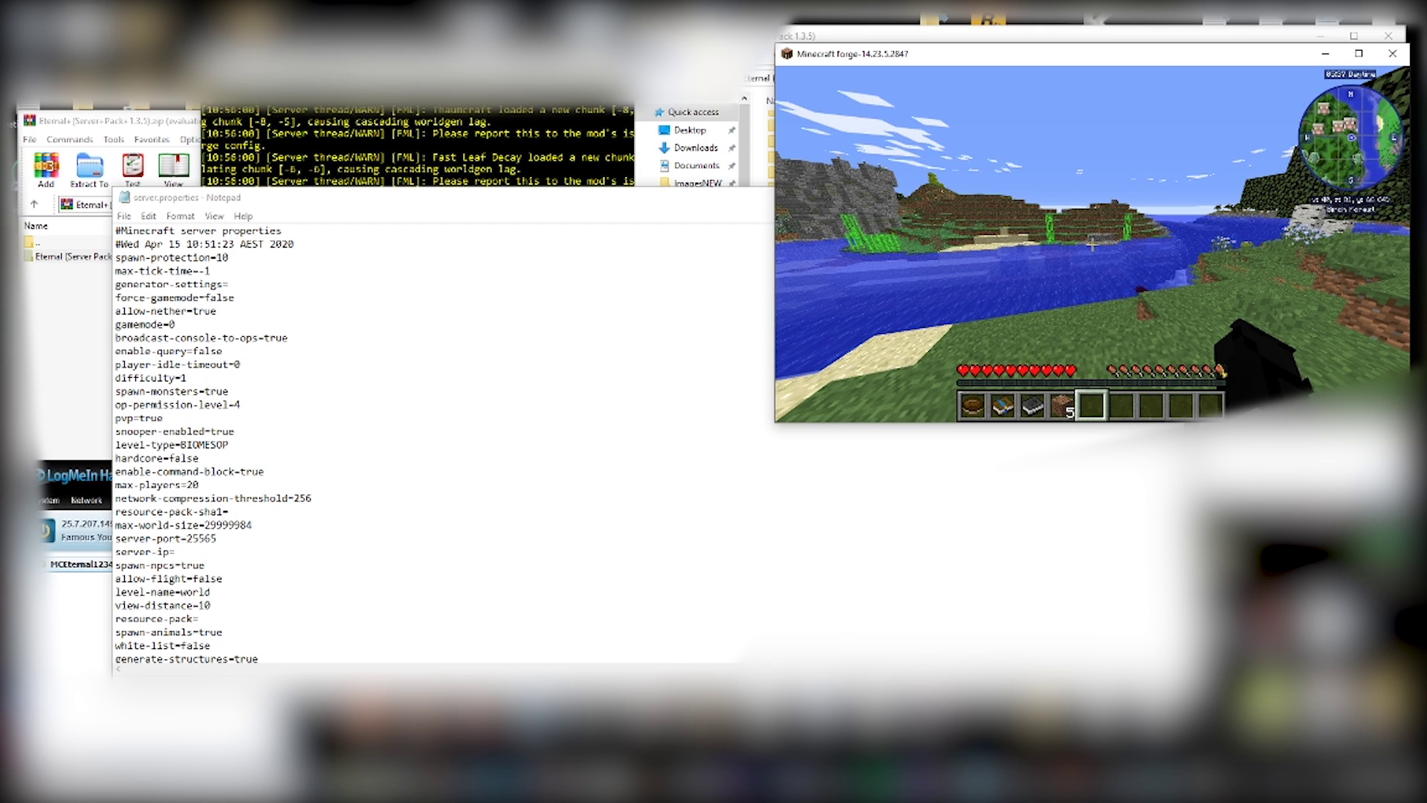
{"action": "key", "text": "w"}
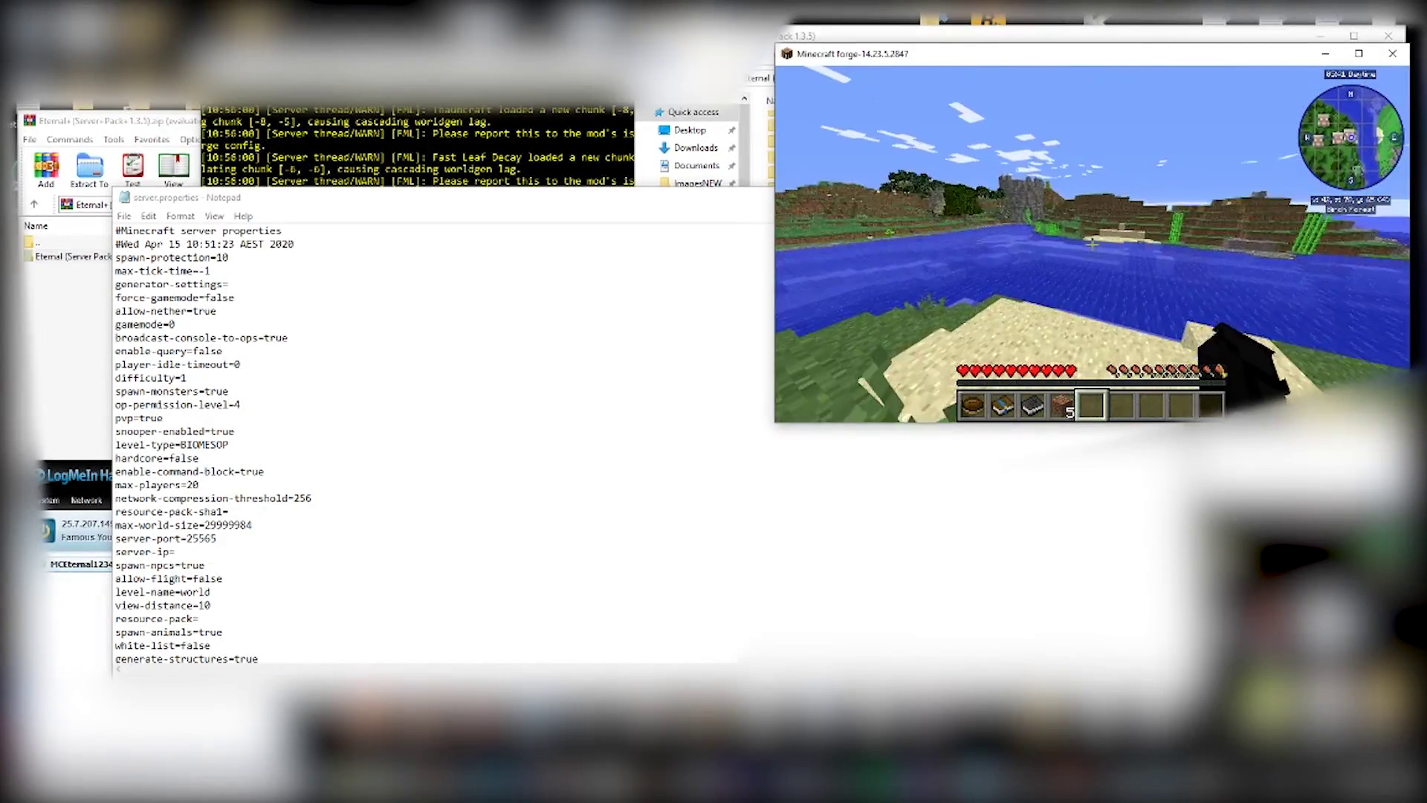
{"action": "key", "text": "w"}
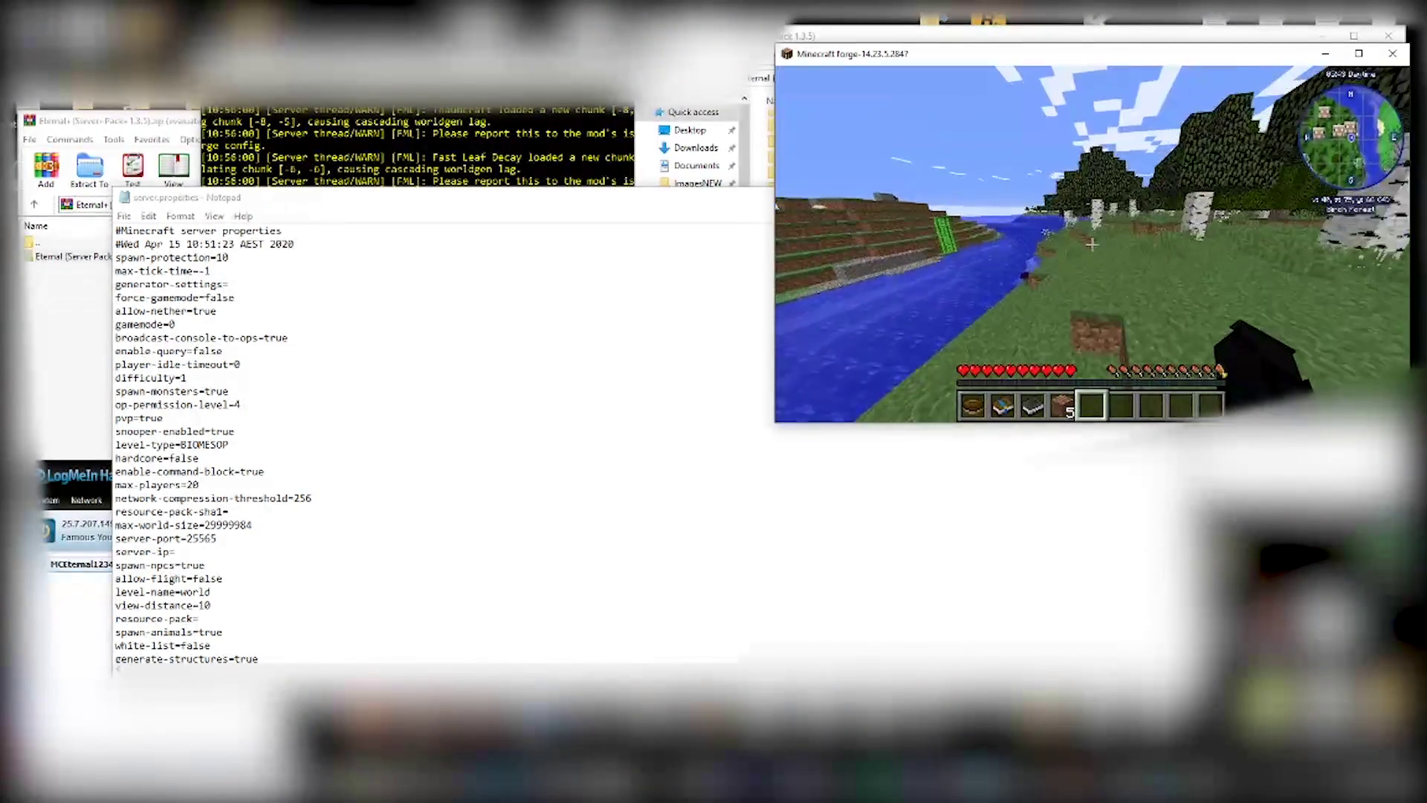